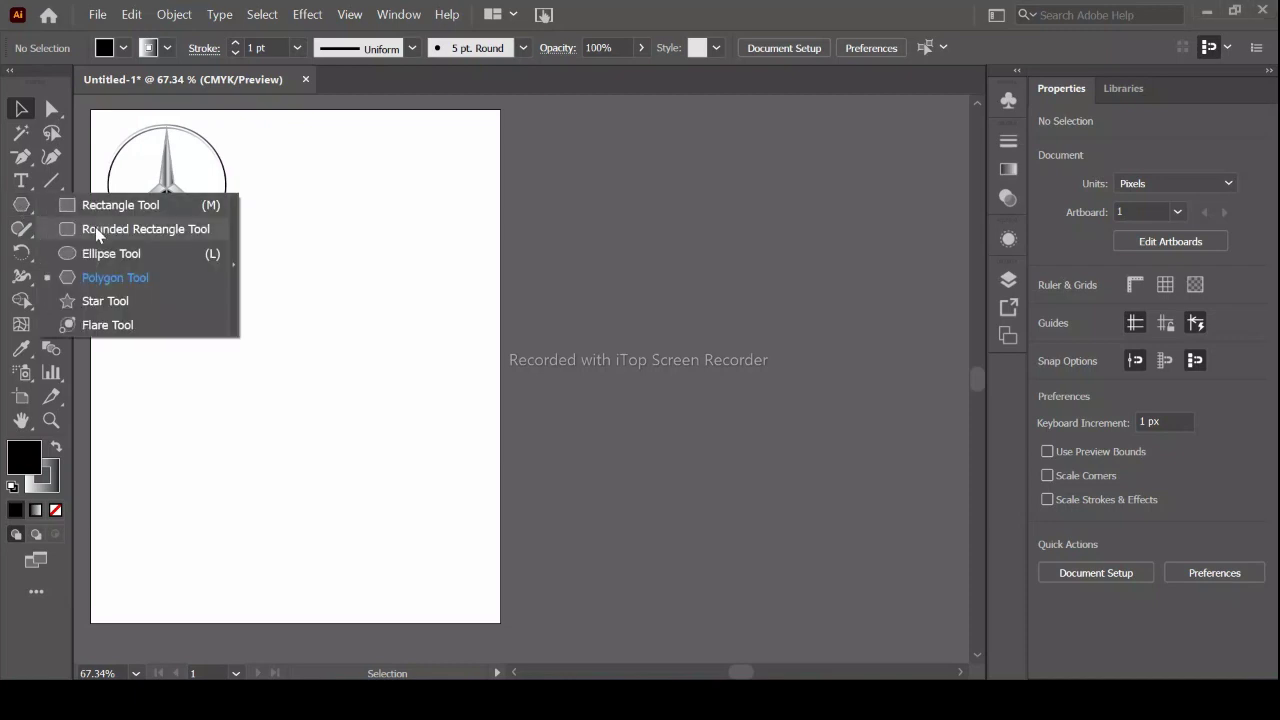
# - Draw a circle of about 200 × 205 px and remove its fill
pyautogui.moveTo(27, 210); pyautogui.dragTo(97, 261)
pyautogui.moveTo(189, 288); pyautogui.dragTo(395, 500)
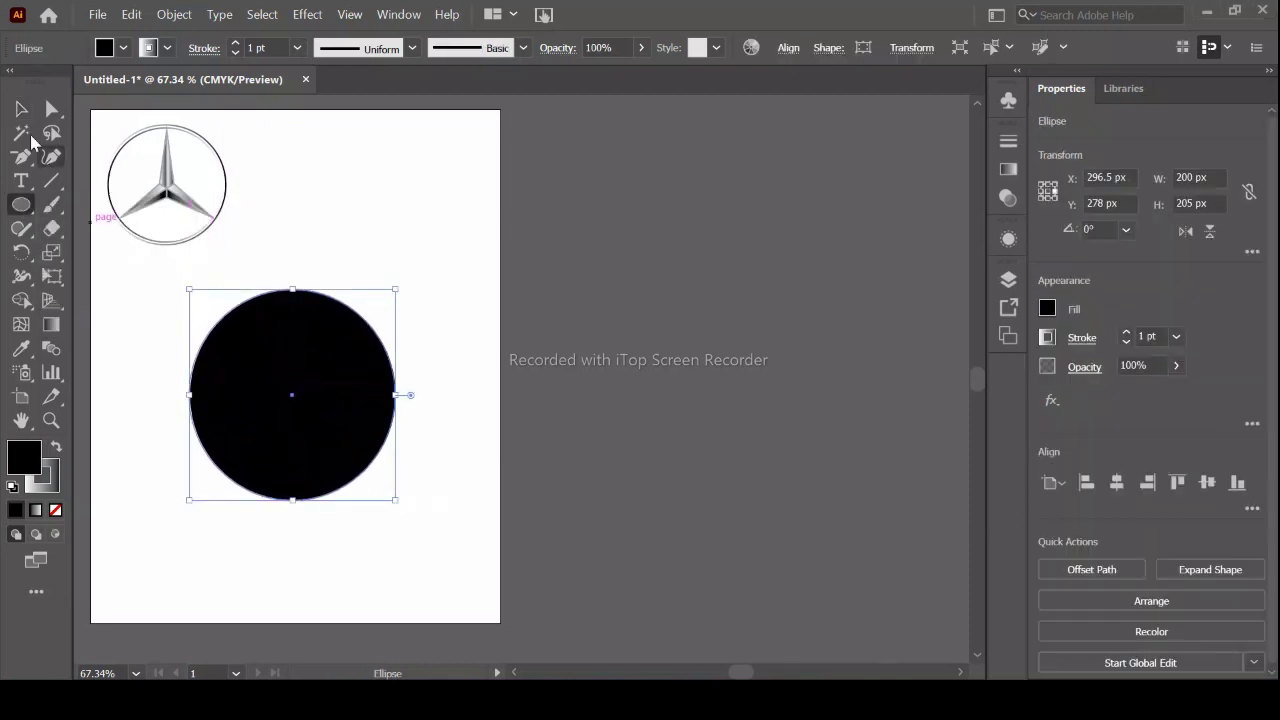
pyautogui.click(21, 108)
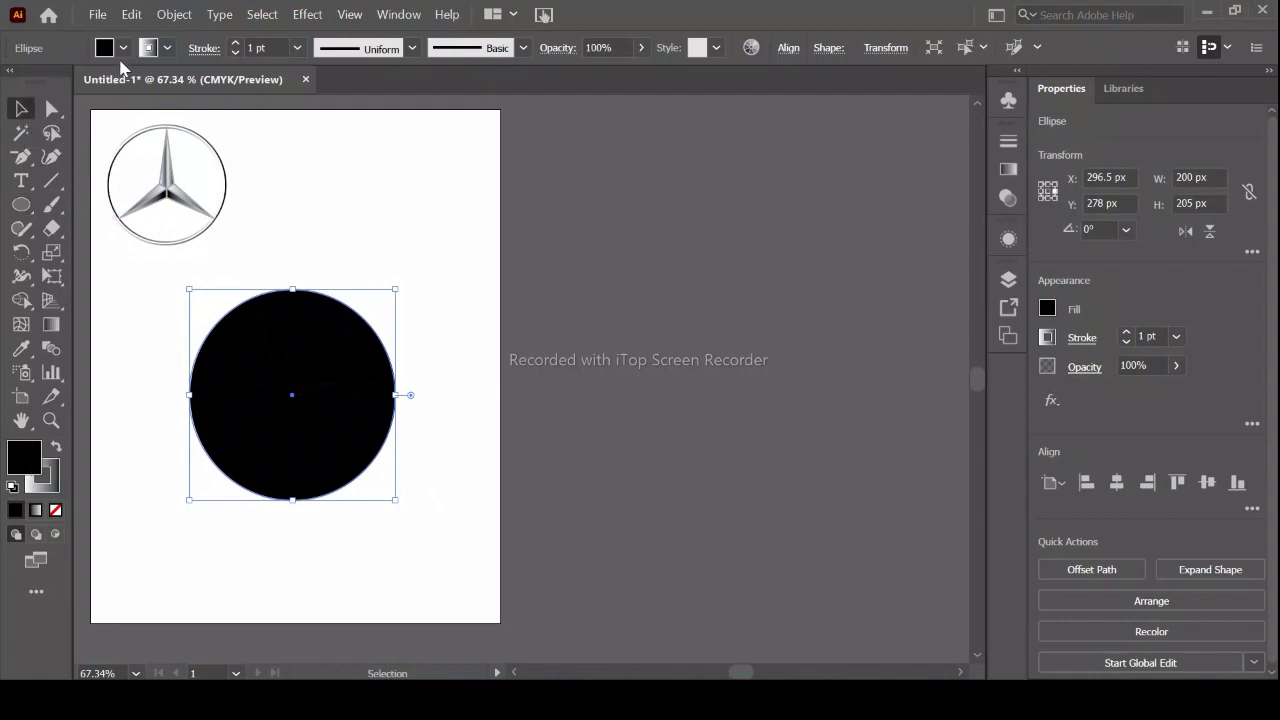
pyautogui.click(123, 48)
pyautogui.click(13, 82)
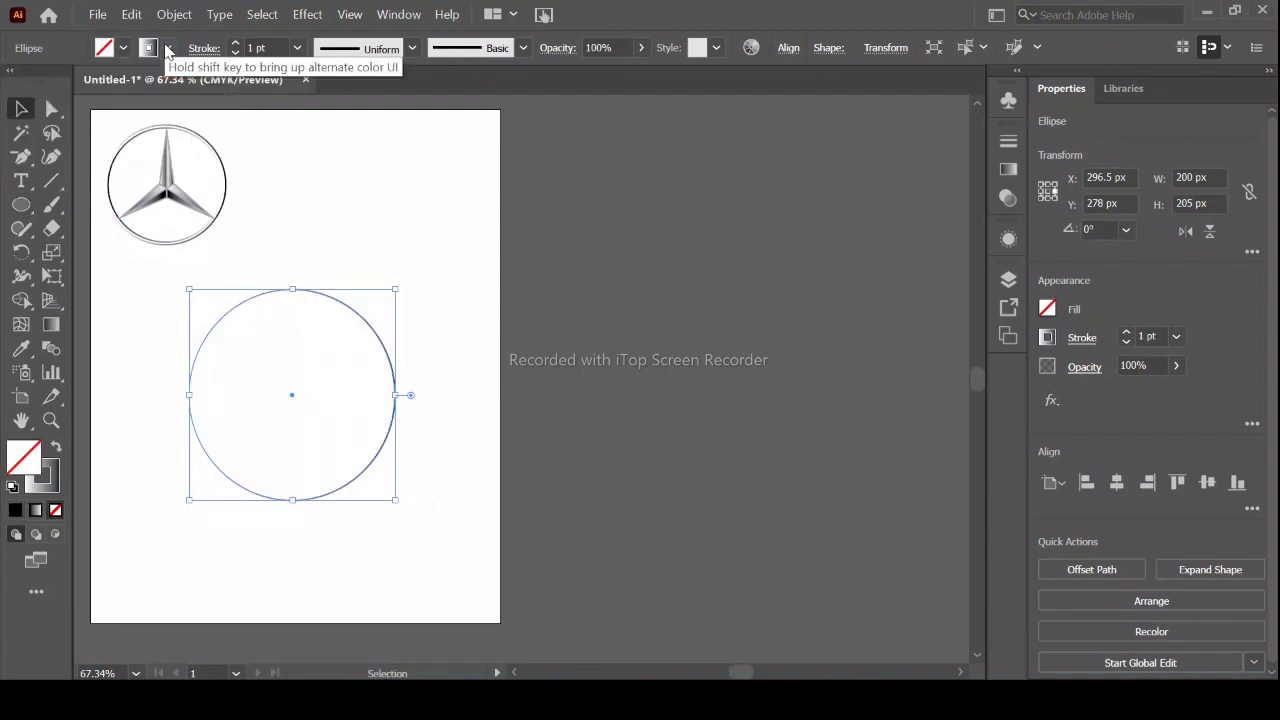
# - Give the circle a 2 pt White, Black preset gradient outline, with fill kept at None
pyautogui.click(1008, 170)
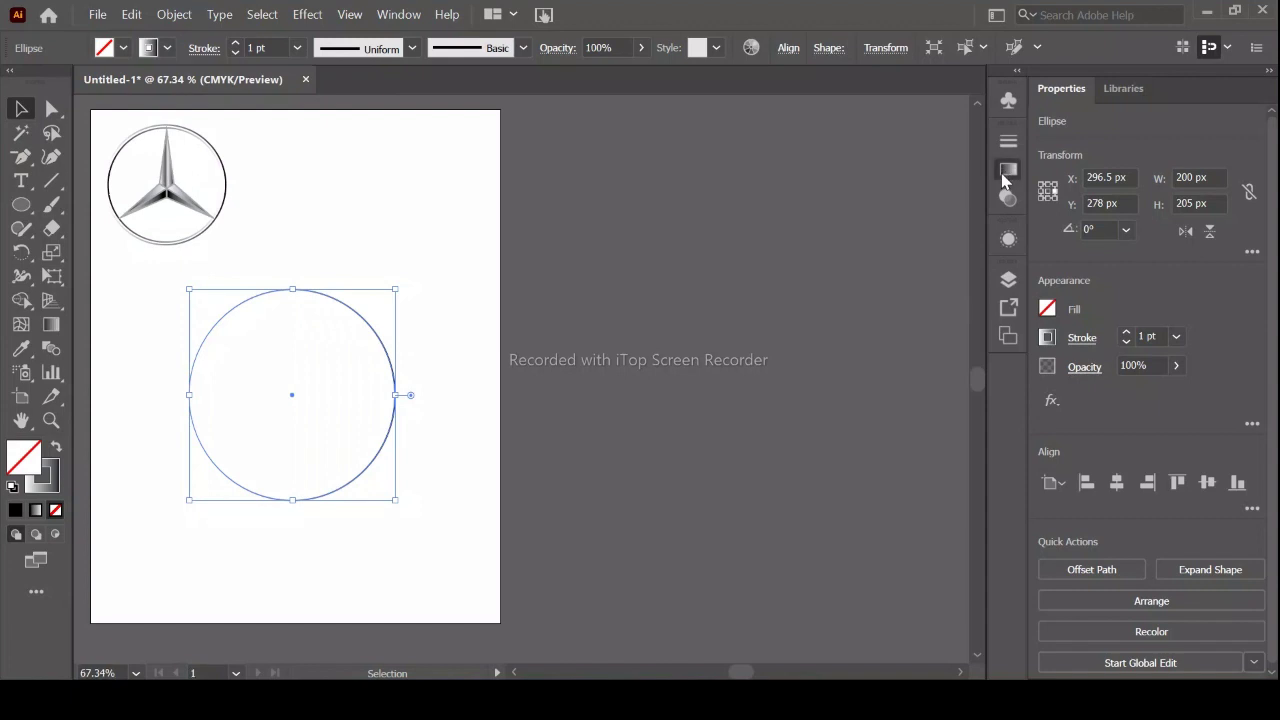
pyautogui.click(782, 167)
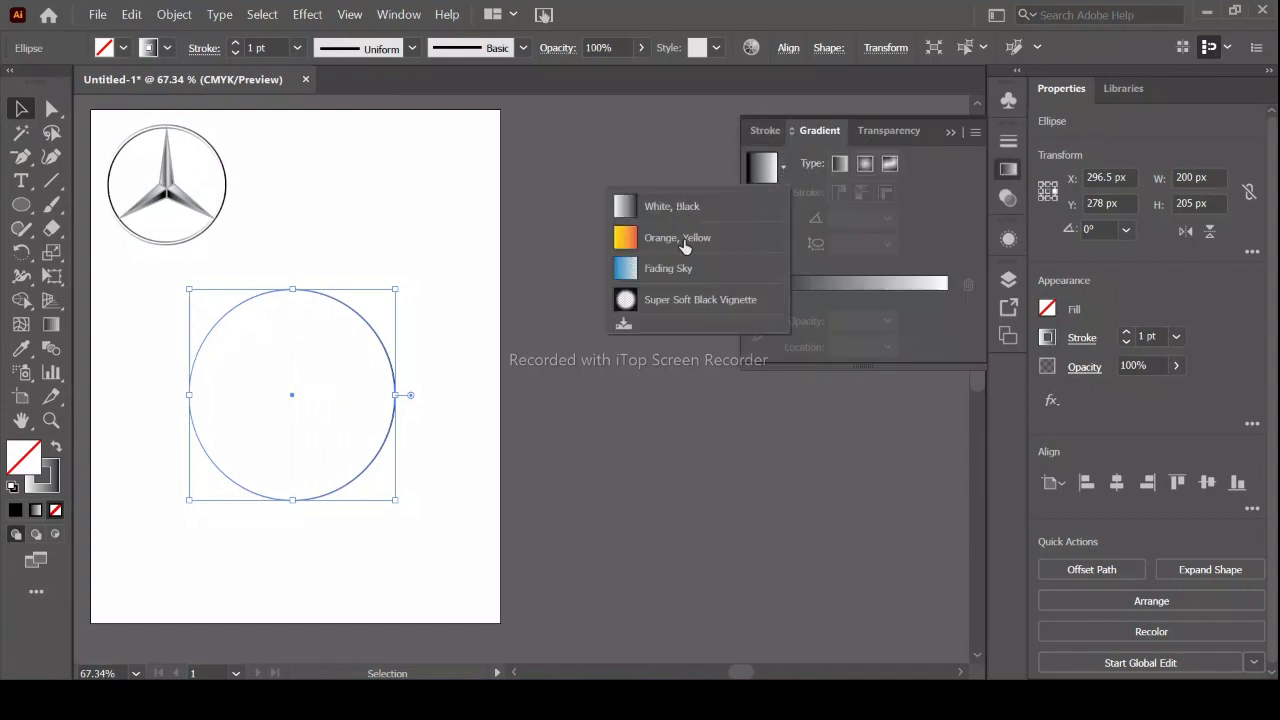
pyautogui.click(672, 206)
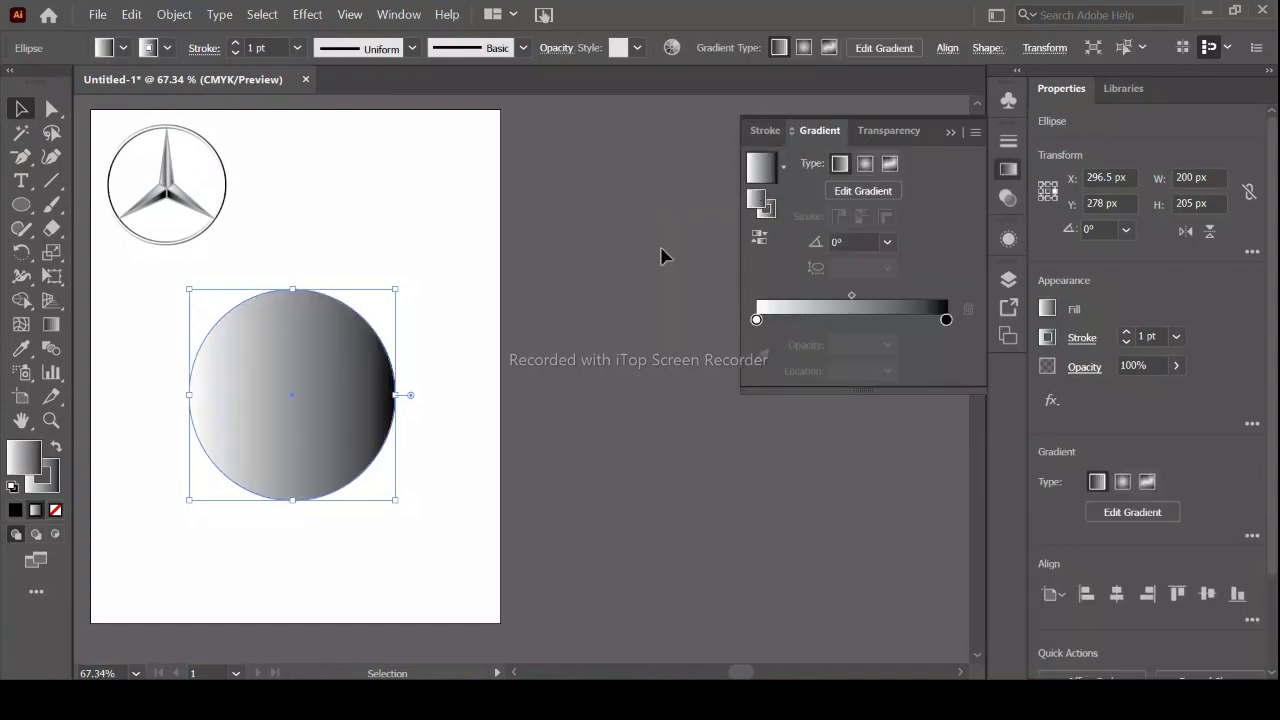
pyautogui.click(118, 48)
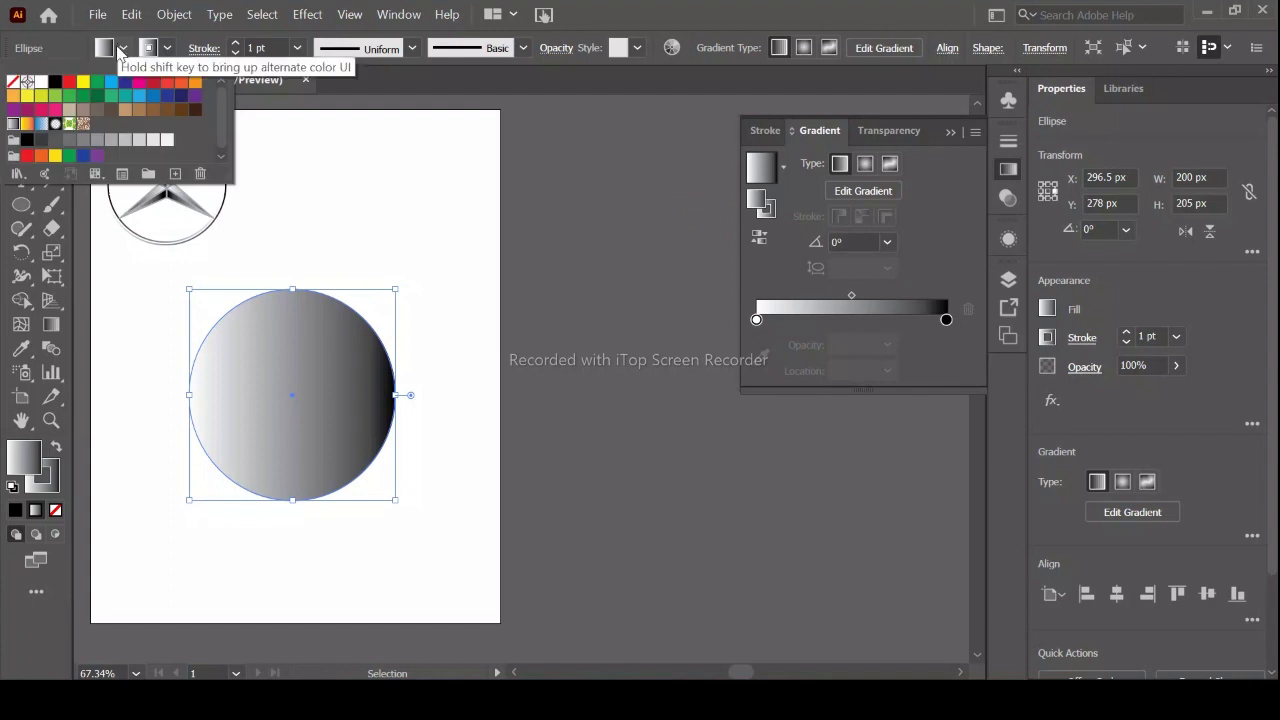
pyautogui.click(12, 82)
pyautogui.click(236, 43)
# - Raise the outline to 3 pt and scale a pasted copy to 190 × 195 px around its centre
pyautogui.click(236, 43)
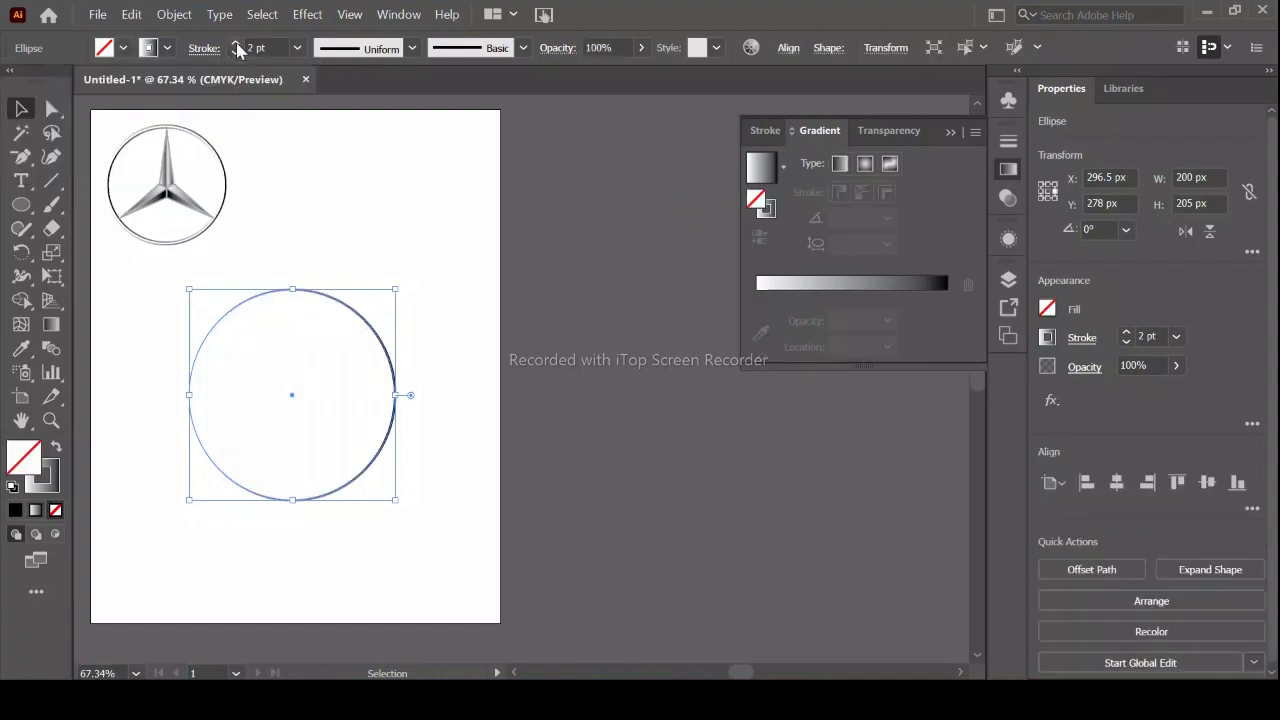
pyautogui.click(236, 43)
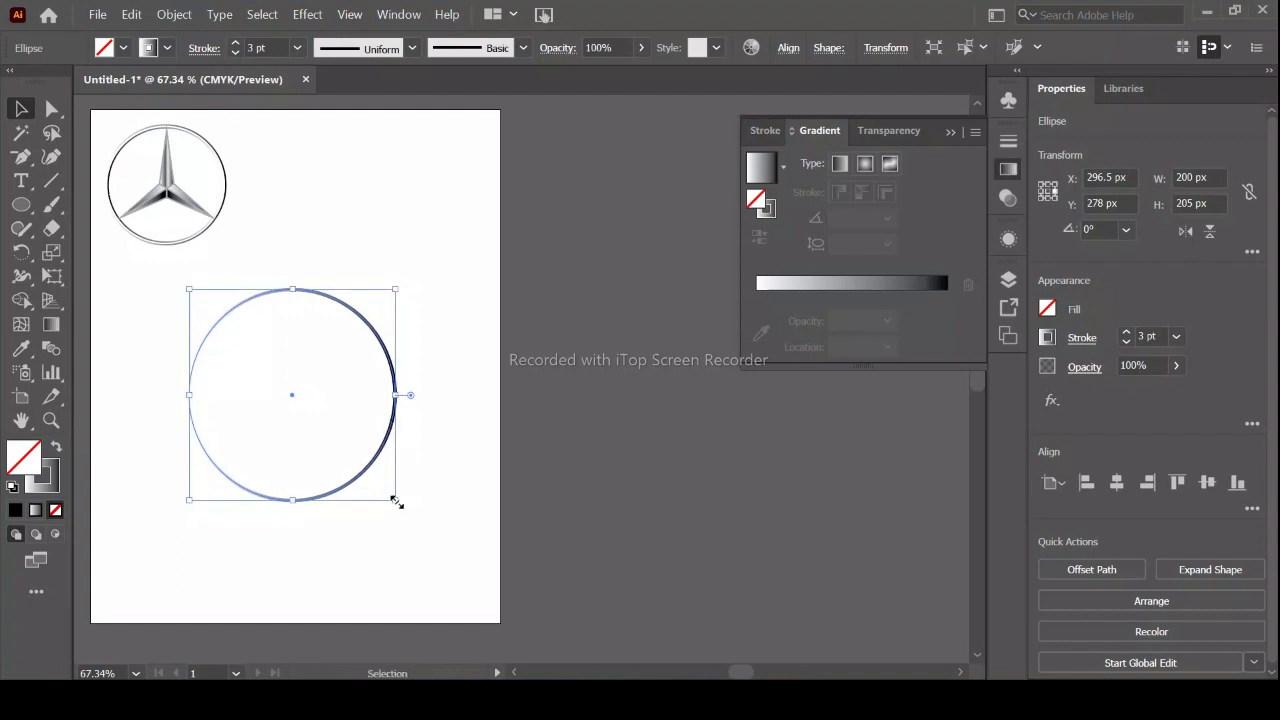
pyautogui.moveTo(395, 500); pyautogui.dragTo(412, 494)
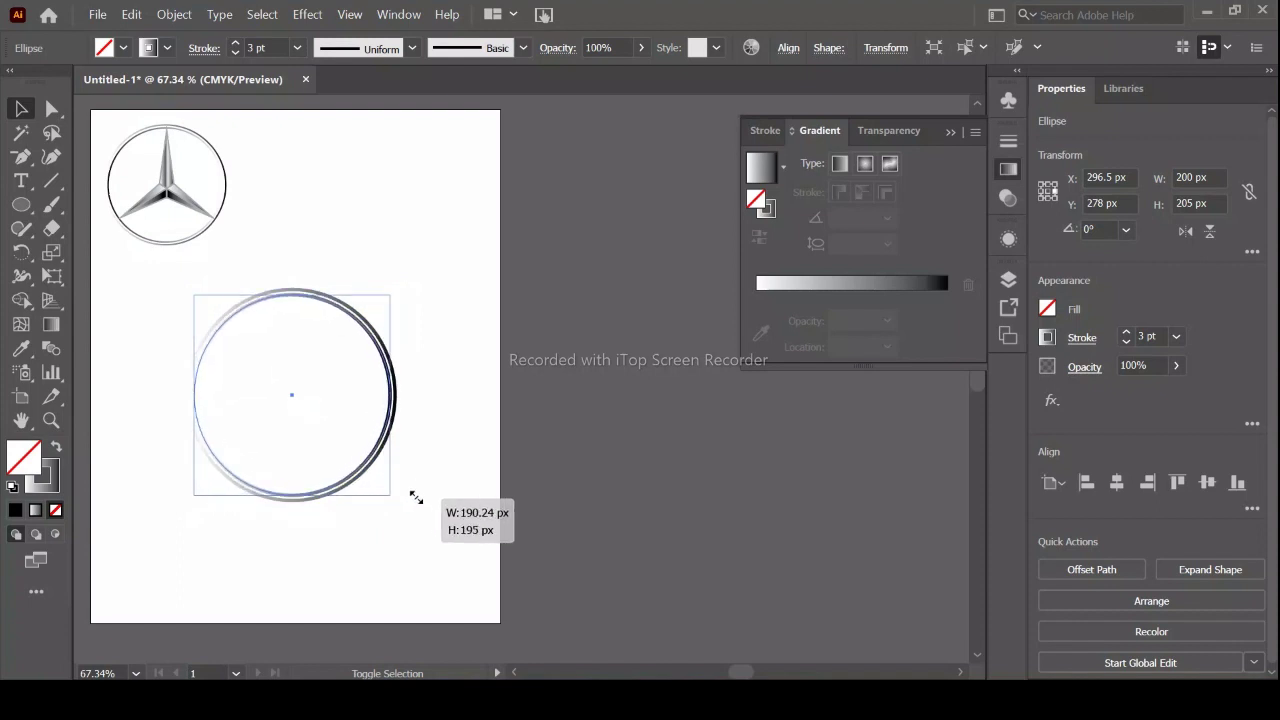
pyautogui.moveTo(412, 494); pyautogui.dragTo(415, 499)
# - Give the inner circle a reversed gradient outline and no fill
pyautogui.click(920, 283)
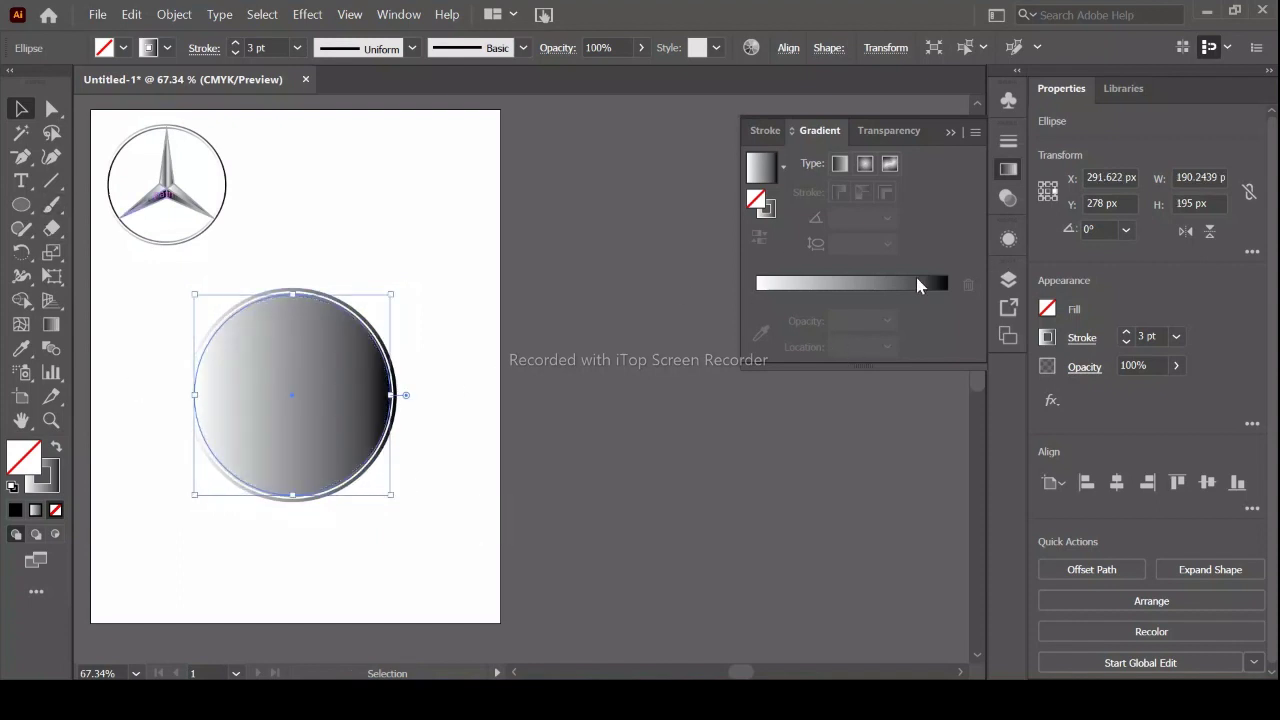
pyautogui.click(107, 48)
pyautogui.click(12, 79)
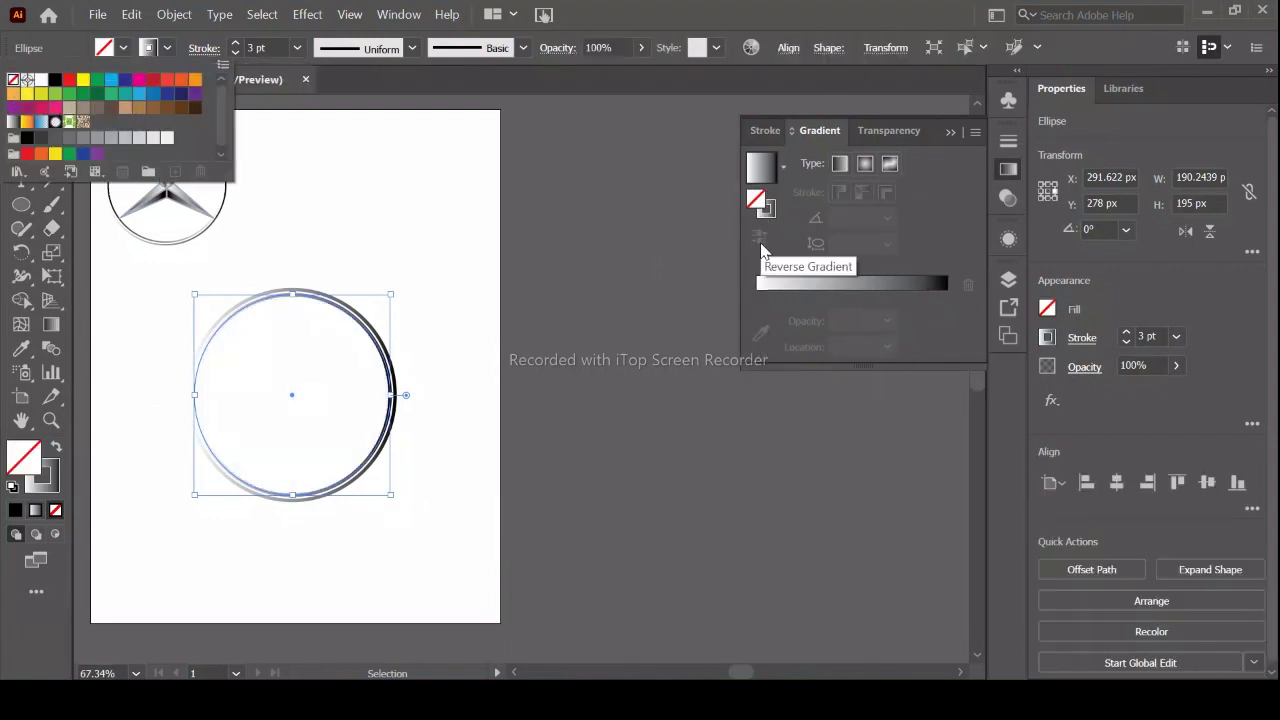
pyautogui.press('Escape')
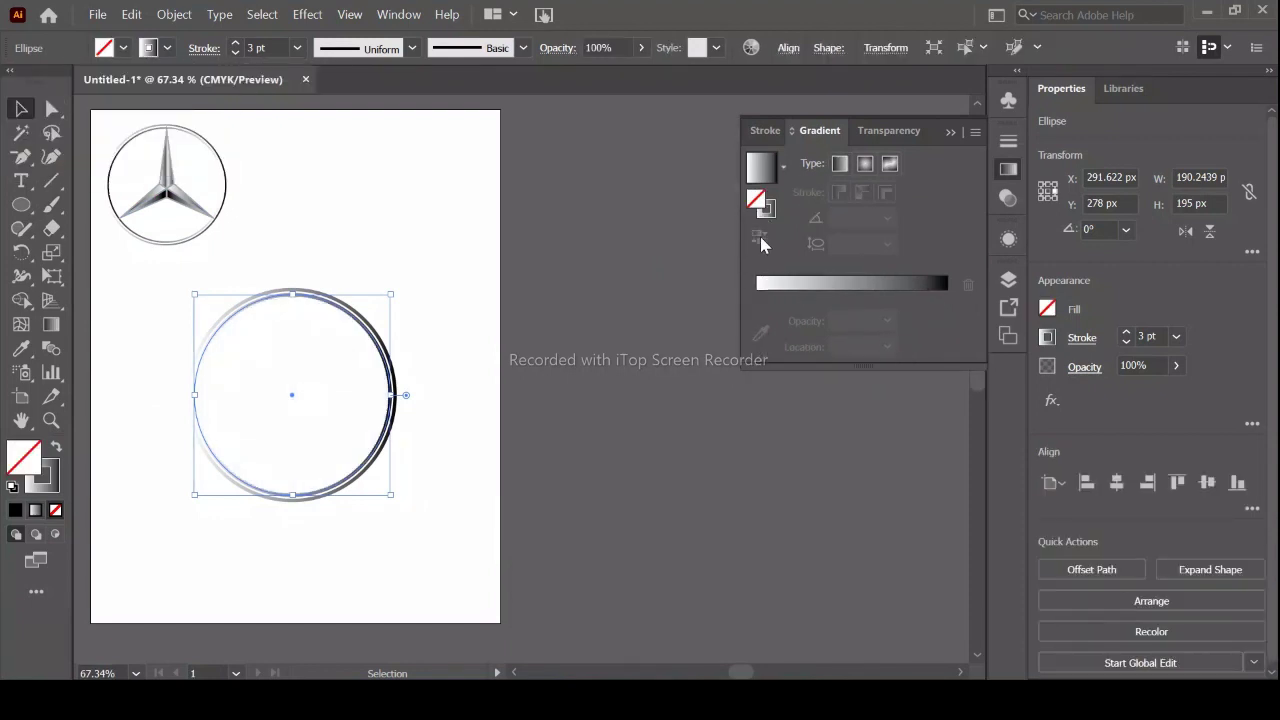
pyautogui.press('.')
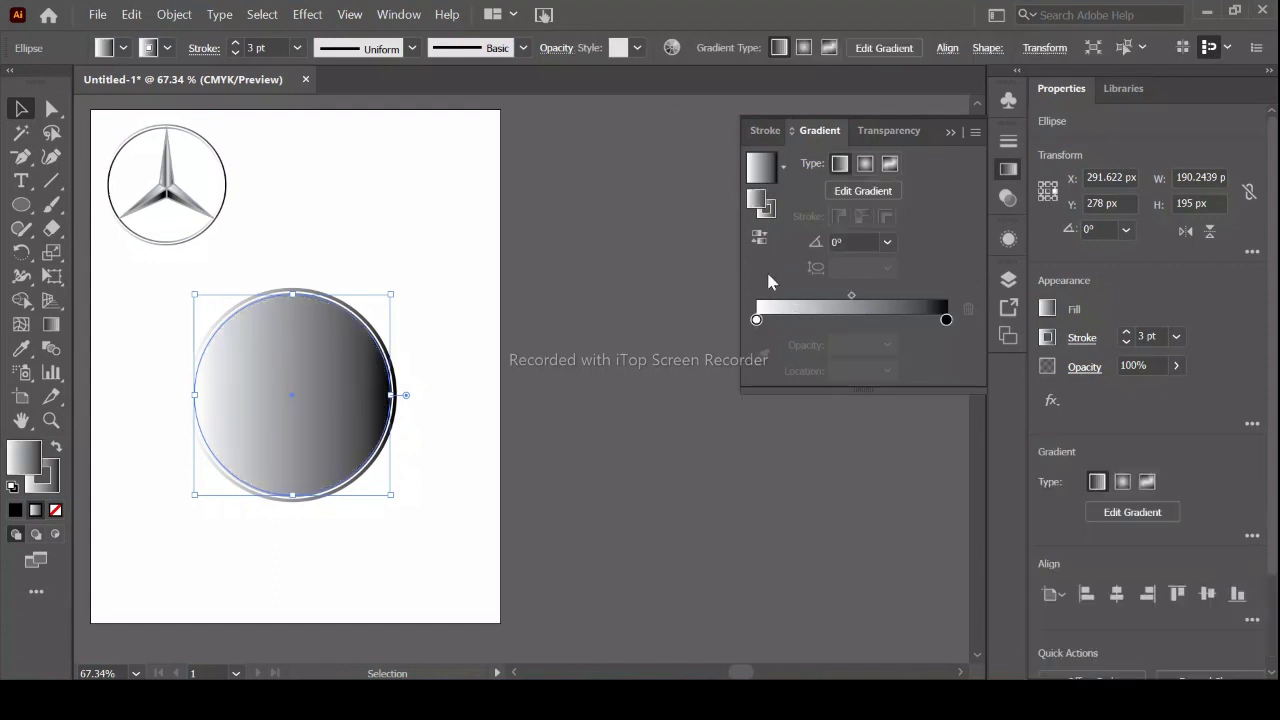
pyautogui.click(759, 237)
pyautogui.click(122, 48)
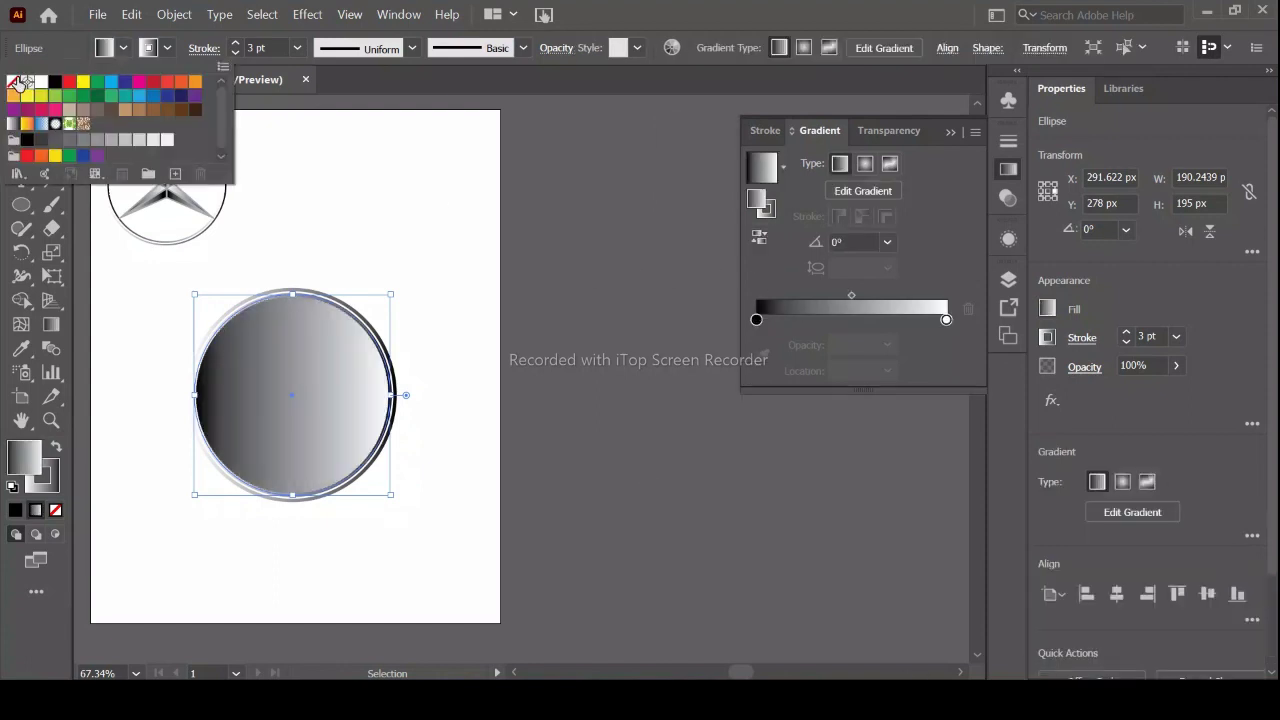
pyautogui.click(13, 81)
pyautogui.click(461, 441)
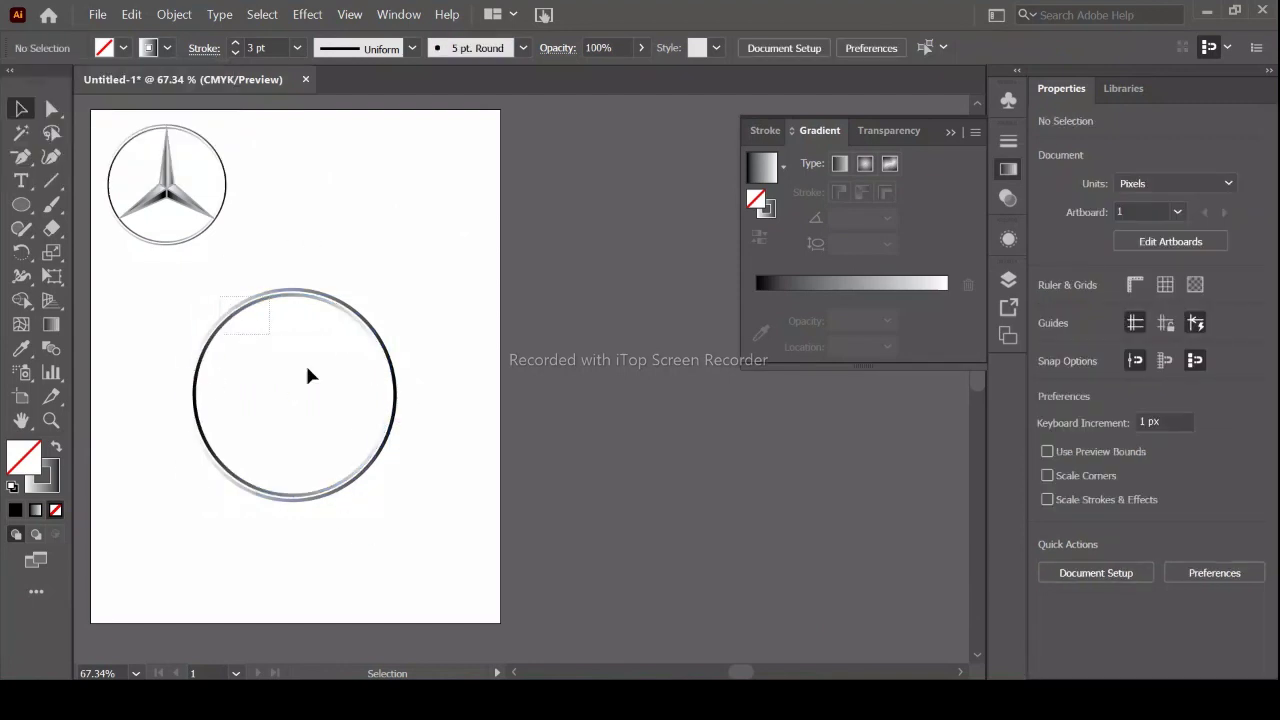
# - Group the two rings and move the group up and to the right
pyautogui.moveTo(308, 375); pyautogui.dragTo(310, 378)
pyautogui.click(174, 14)
pyautogui.click(250, 94)
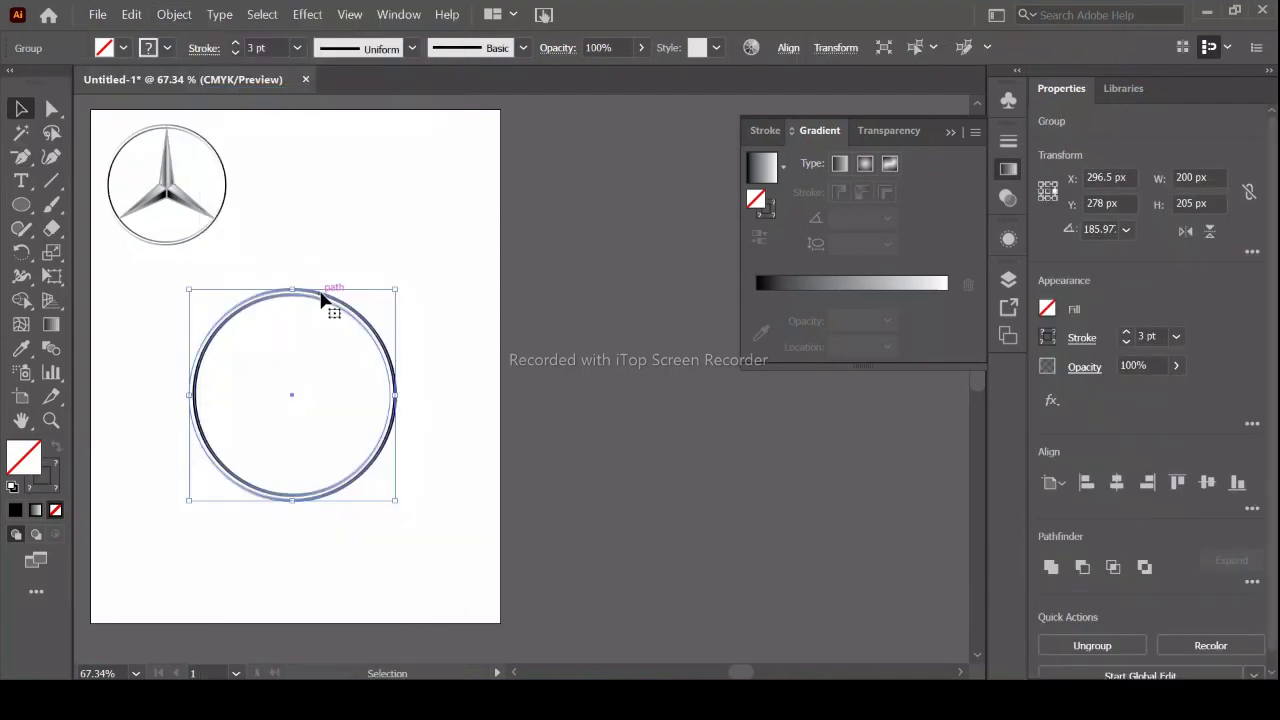
pyautogui.moveTo(322, 298); pyautogui.dragTo(398, 140)
pyautogui.click(340, 414)
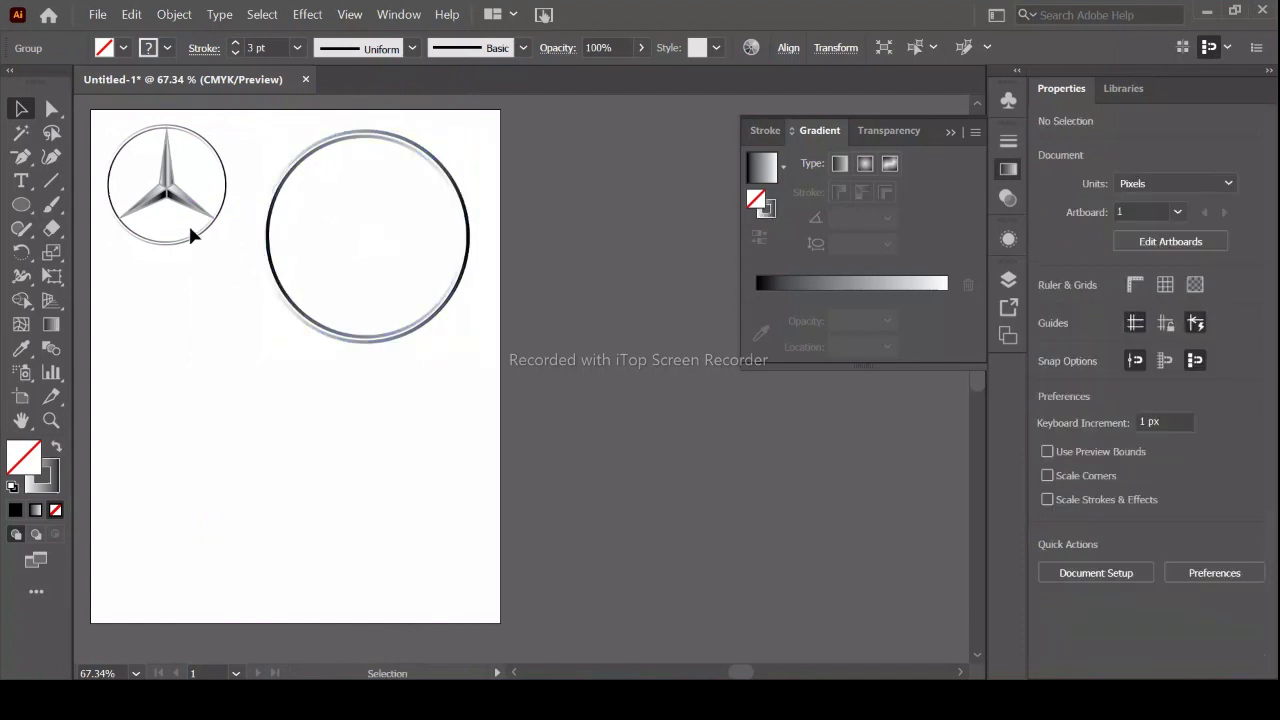
# - Draw a gradient-outlined hexagon, about 107 × 123 px, below the rings
pyautogui.click(26, 210)
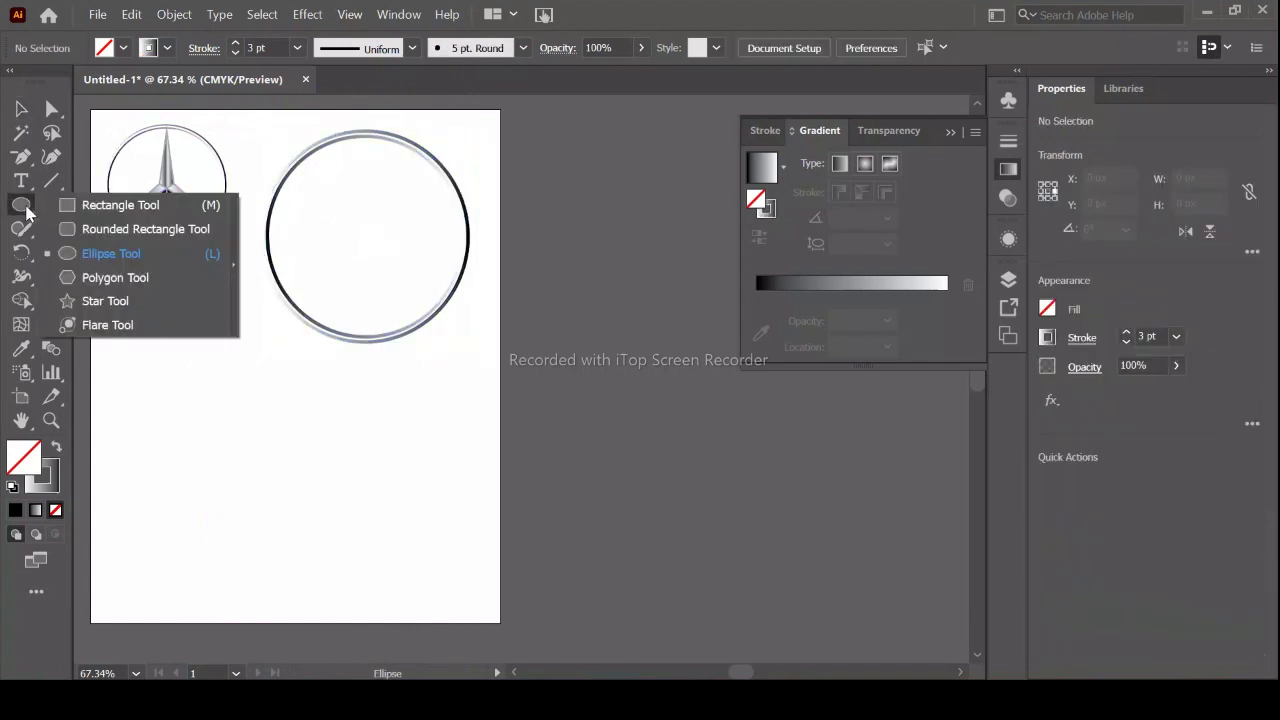
pyautogui.click(110, 277)
pyautogui.moveTo(254, 394)
pyautogui.mouseDown()
pyautogui.moveTo(308, 448)
pyautogui.moveTo(309, 362)
pyautogui.moveTo(316, 454)
pyautogui.mouseUp()
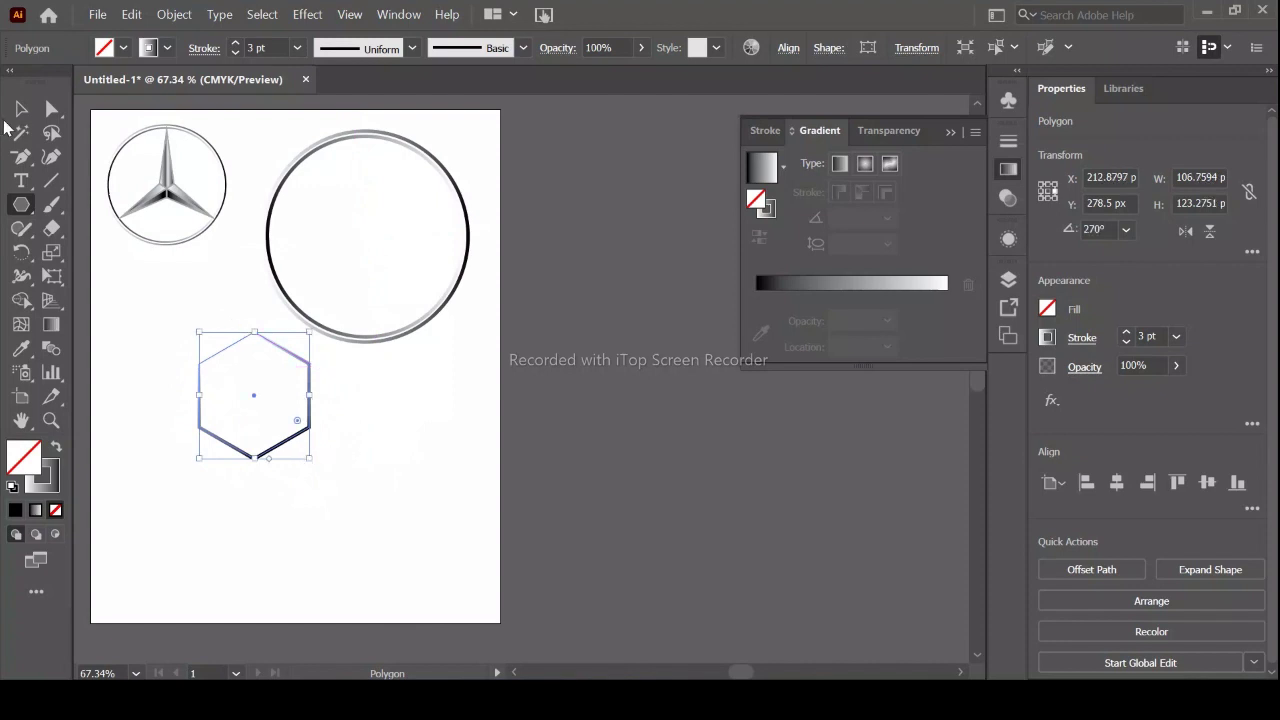
pyautogui.click(21, 108)
pyautogui.moveTo(253, 397); pyautogui.dragTo(322, 458)
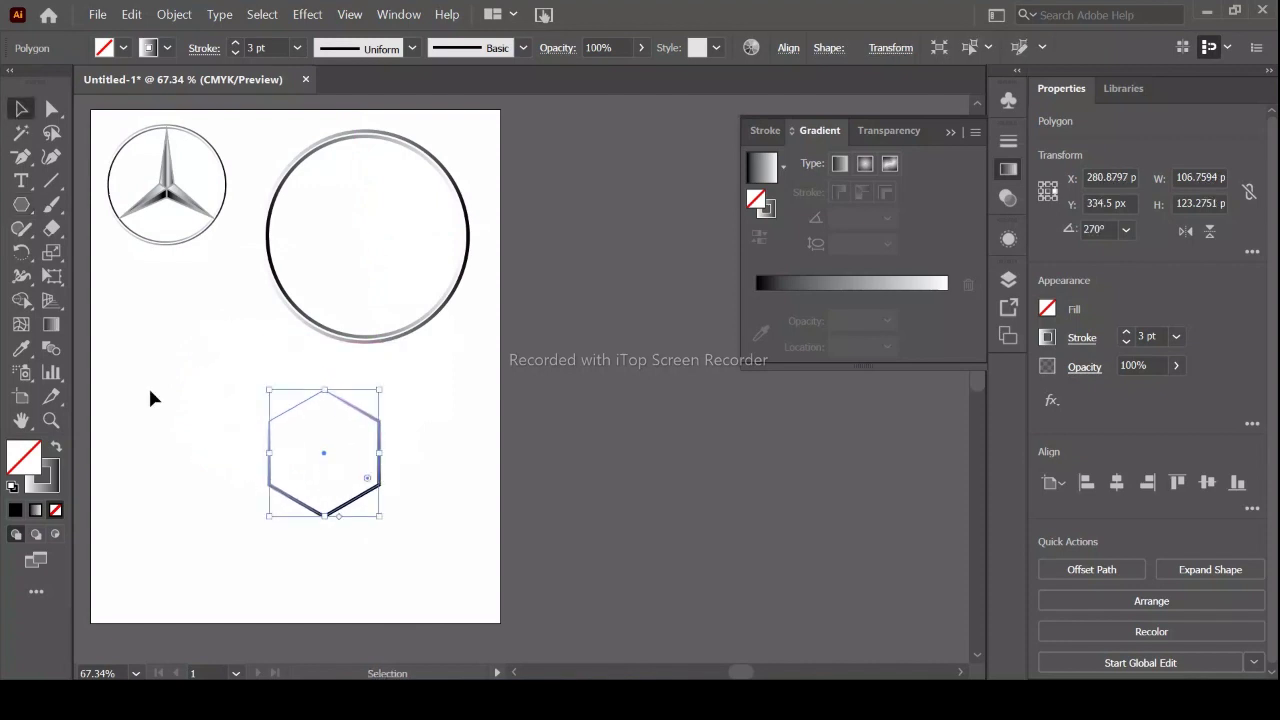
# - Create a new 3-sided polygon triangle
pyautogui.click(21, 204)
pyautogui.click(170, 335)
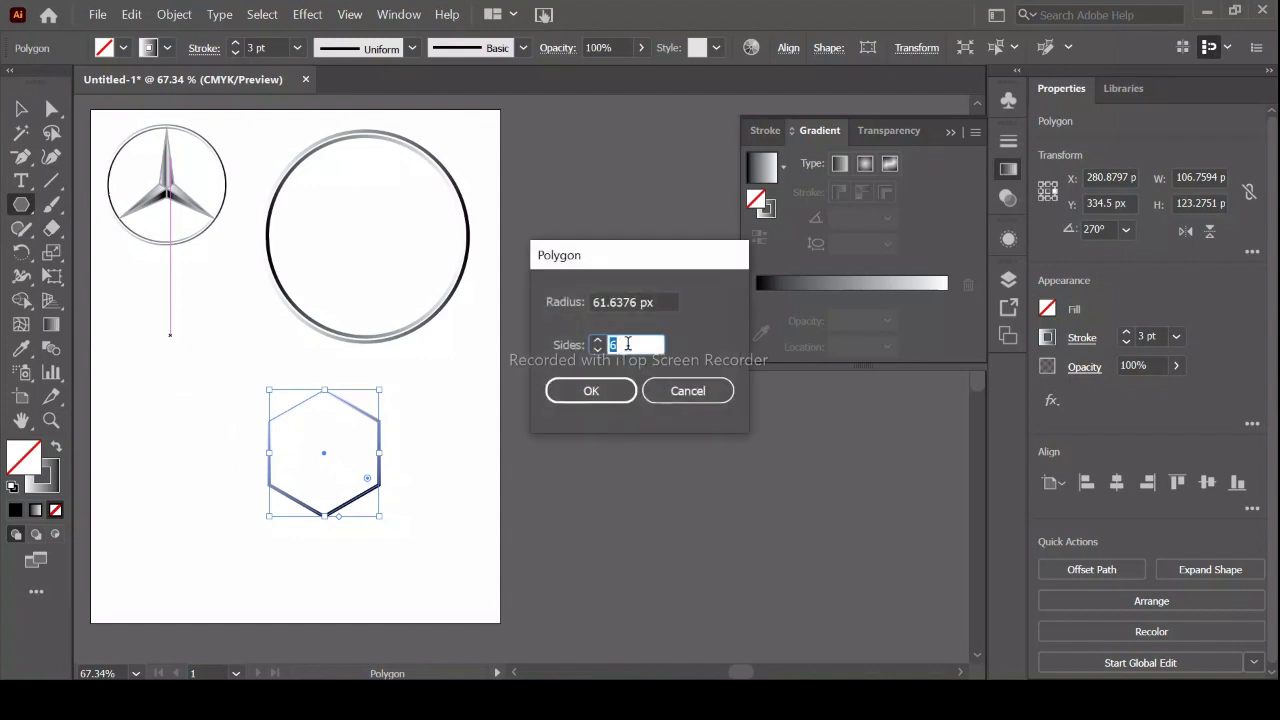
pyautogui.click(590, 391)
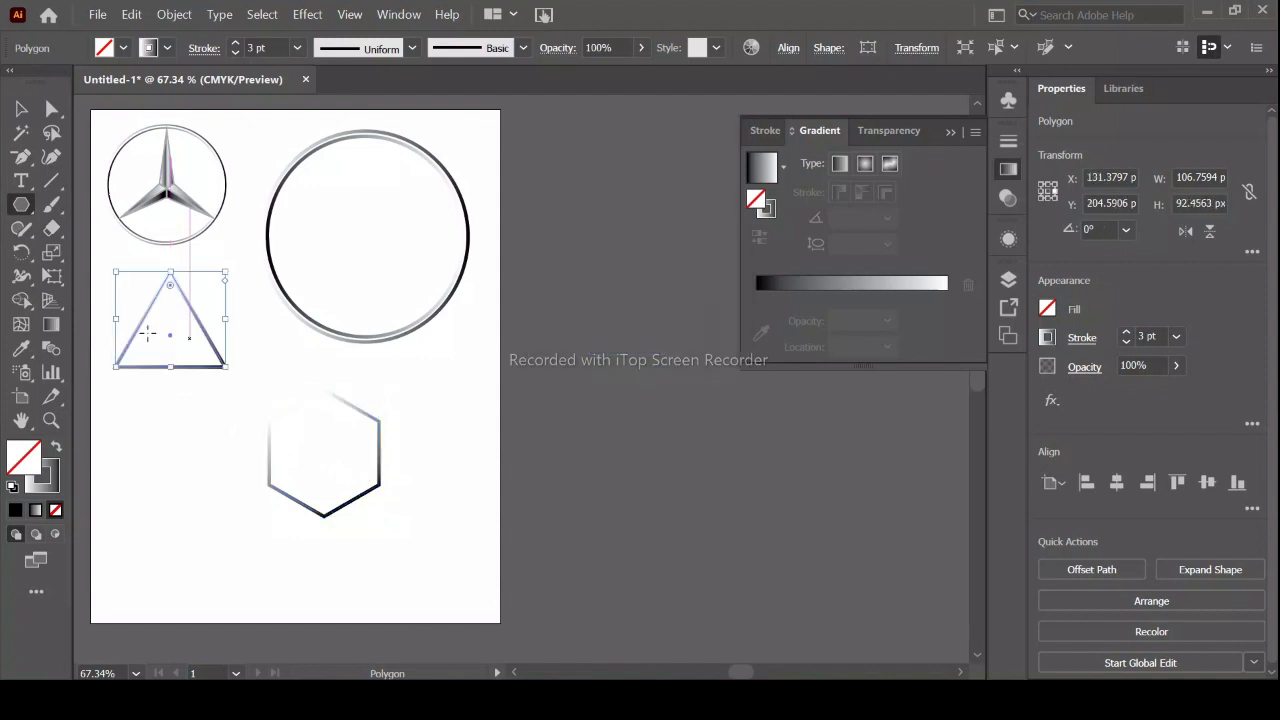
pyautogui.click(21, 156)
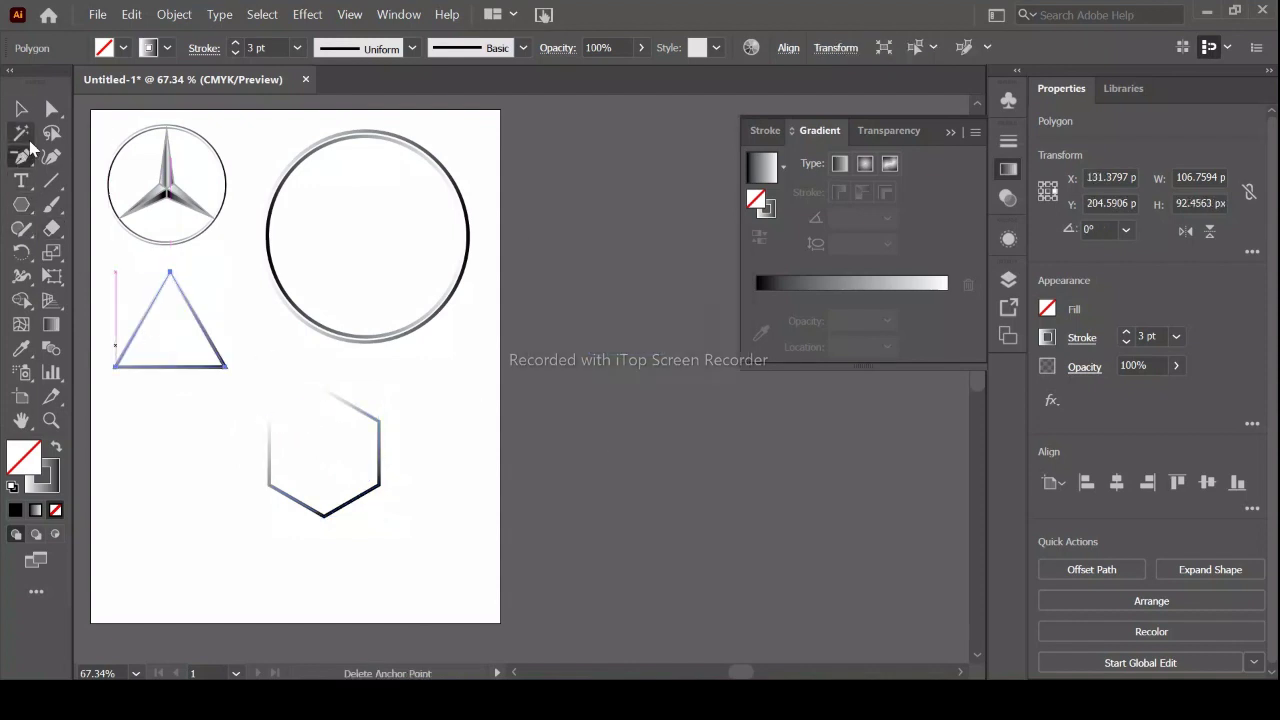
# - Delete three of the hexagon's anchor points to make a triangle, and move the left triangle down-right
pyautogui.moveTo(21, 156); pyautogui.dragTo(107, 218)
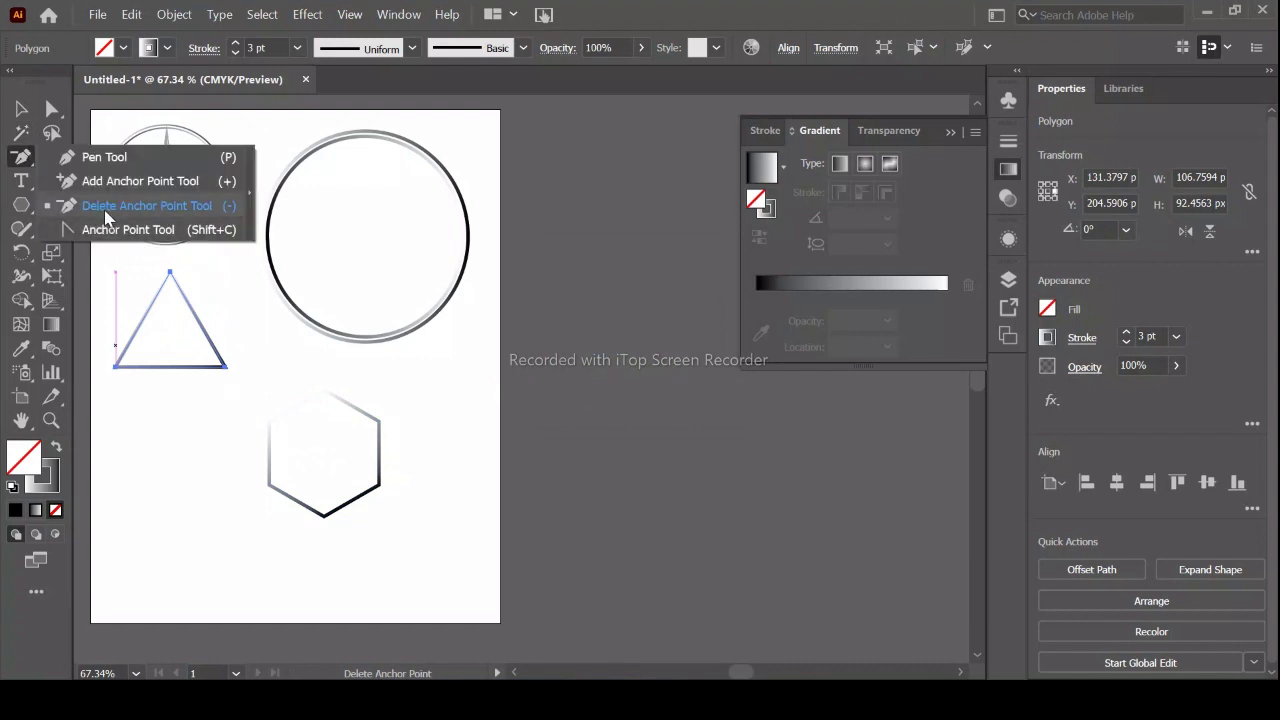
pyautogui.click(268, 420)
pyautogui.click(379, 421)
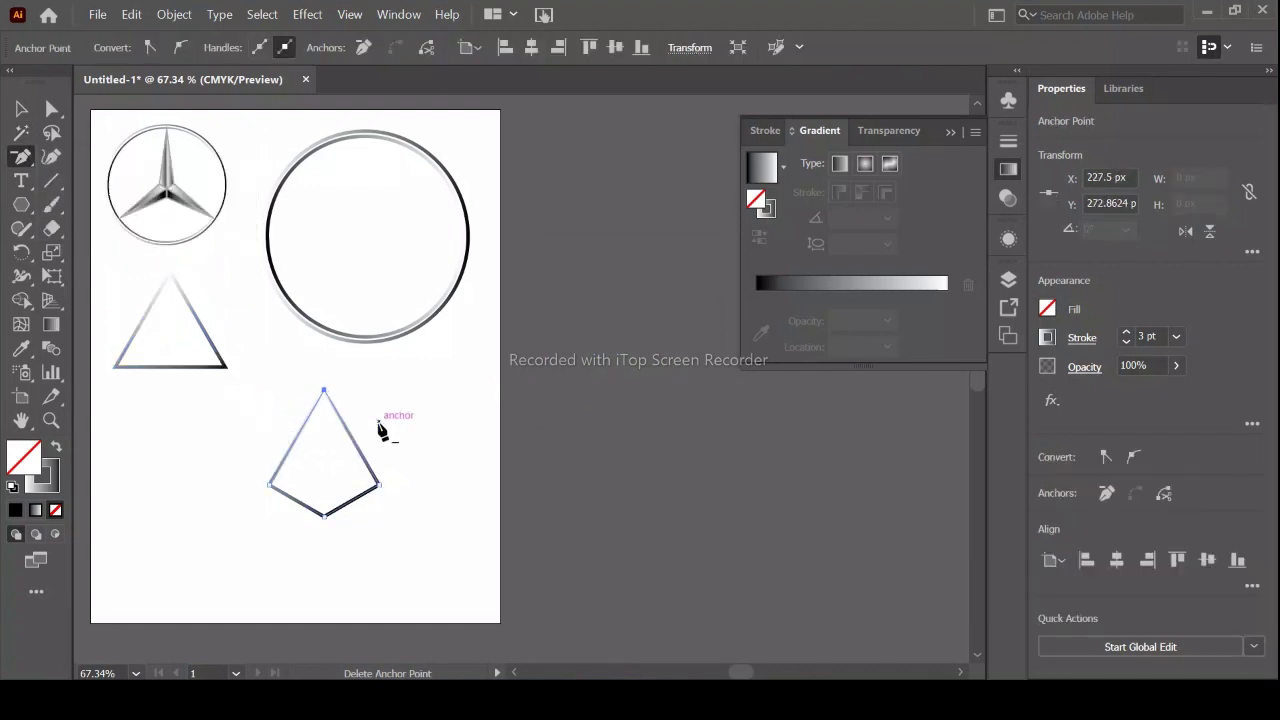
pyautogui.click(324, 516)
pyautogui.press('v')
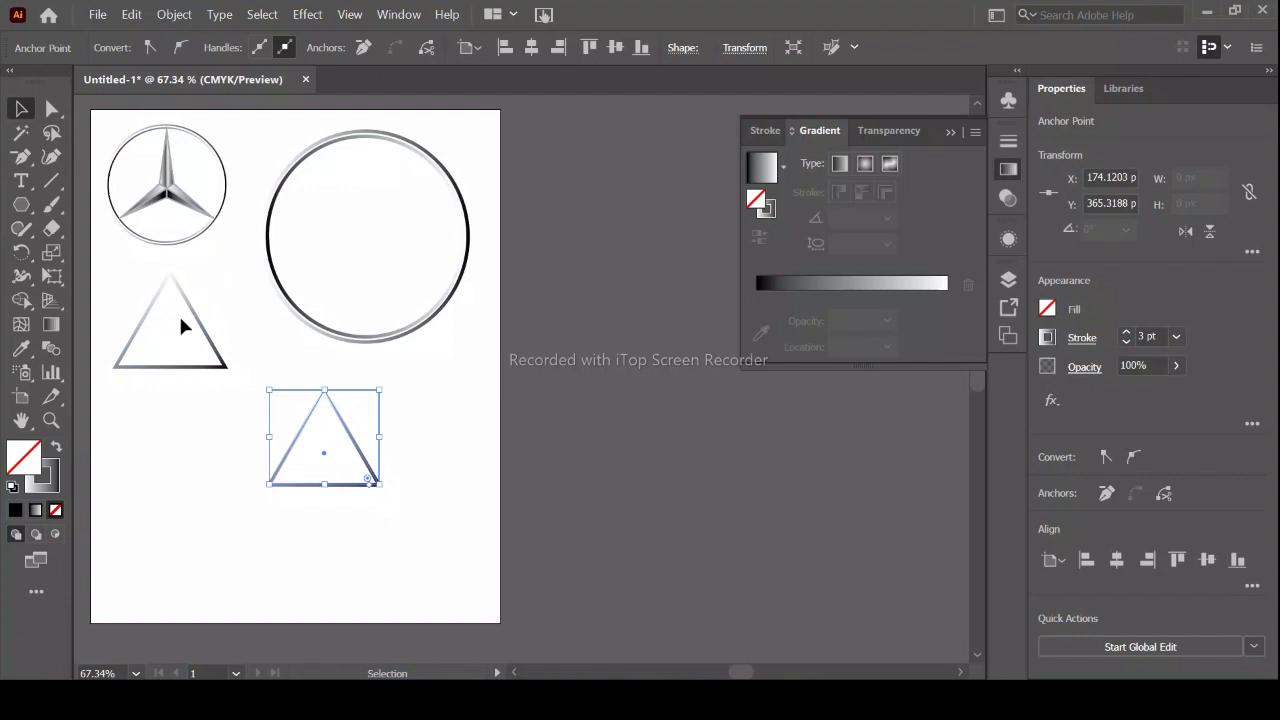
pyautogui.moveTo(212, 368); pyautogui.dragTo(250, 426)
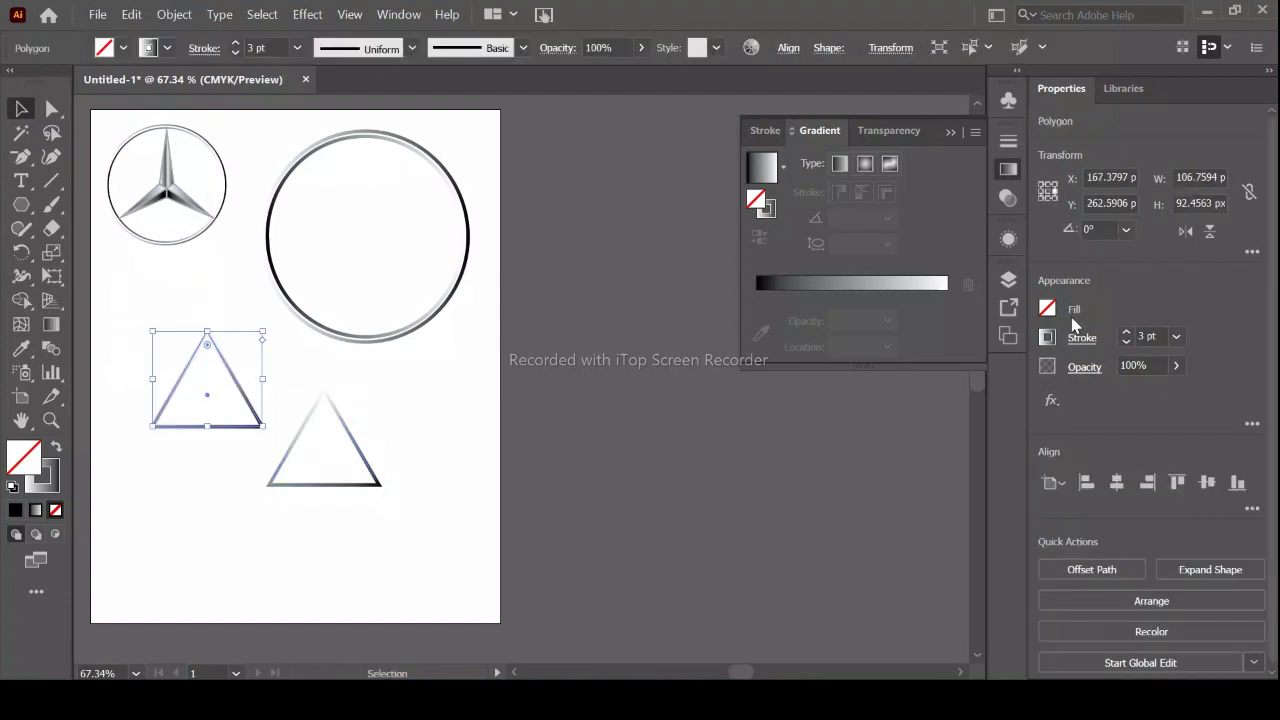
# - Give the triangle a 40% grey outline at 1 pt
pyautogui.click(1047, 338)
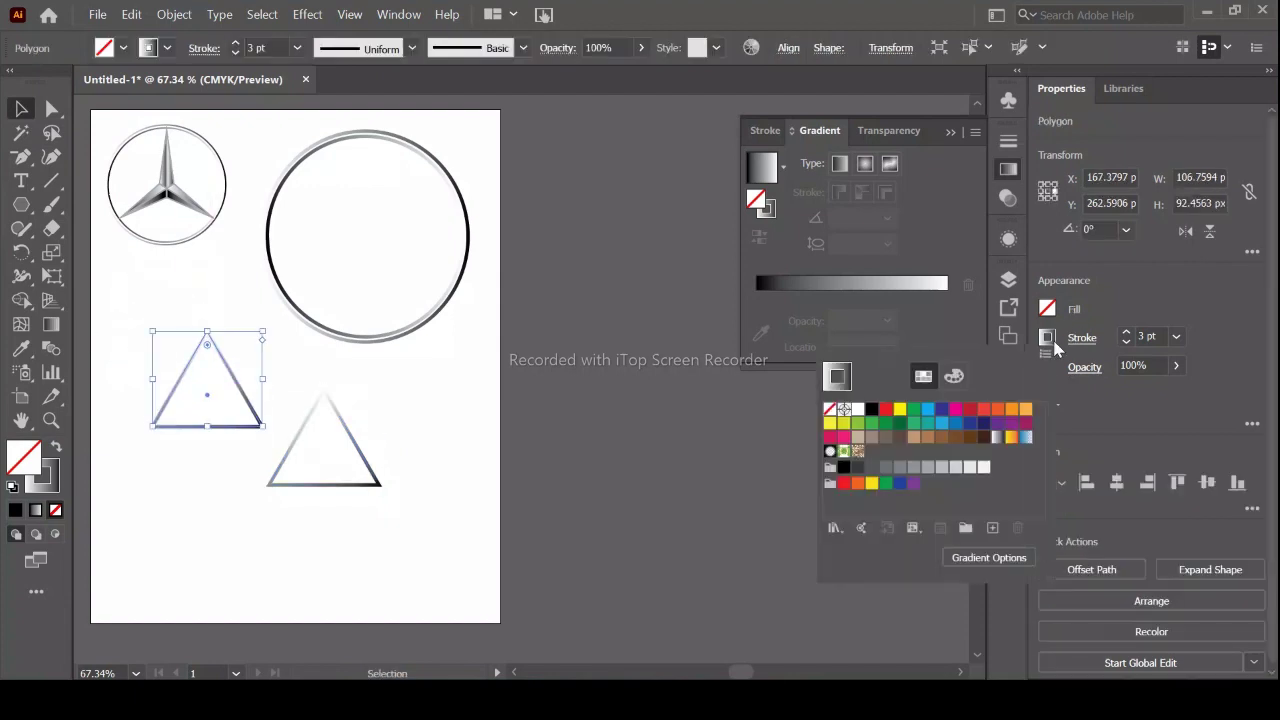
pyautogui.click(926, 469)
pyautogui.click(1126, 343)
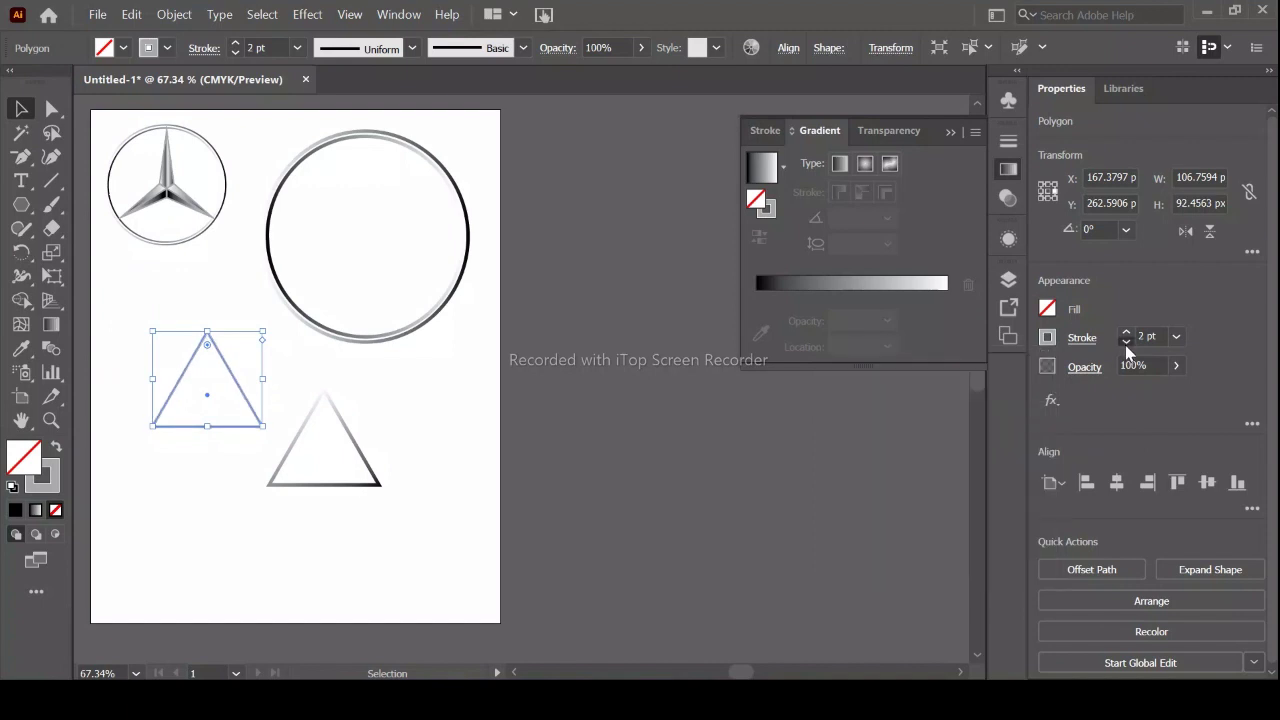
pyautogui.click(1126, 343)
# - Delete the right triangle, then stretch the other below the ring into a 36.88 × 122.14 px spike
pyautogui.click(236, 451)
pyautogui.click(341, 447)
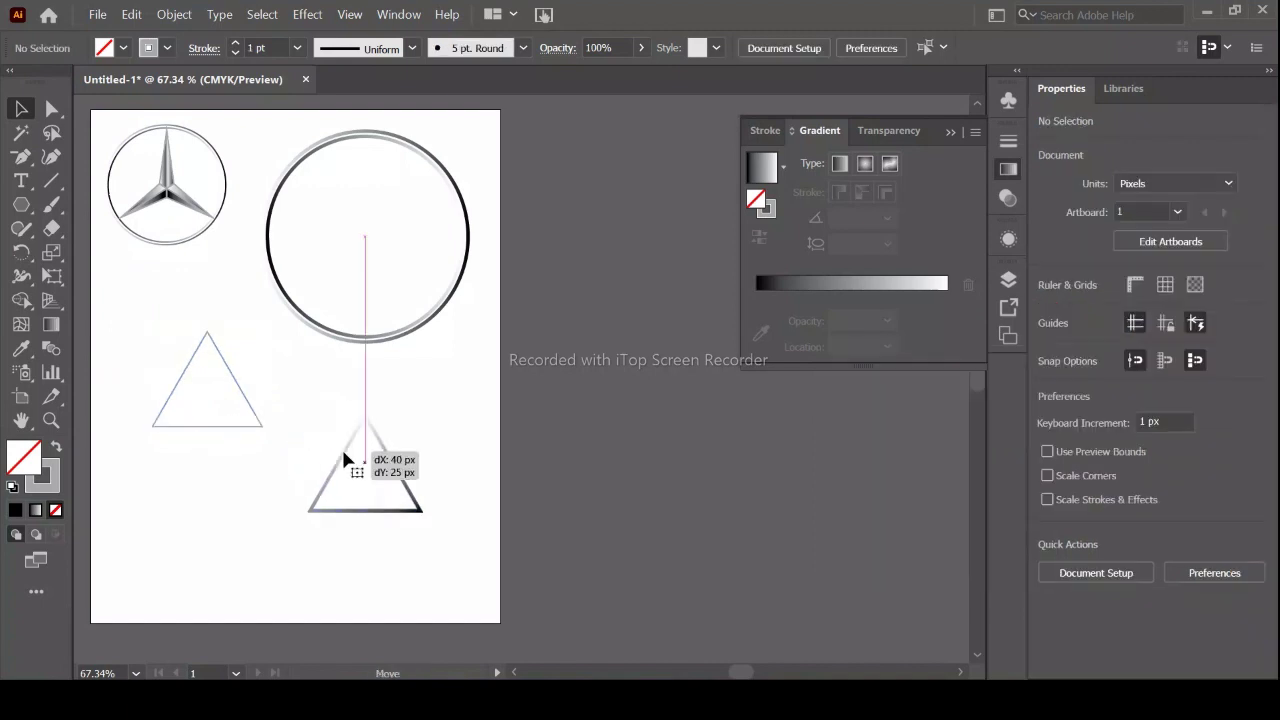
pyautogui.press('Delete')
pyautogui.click(242, 420)
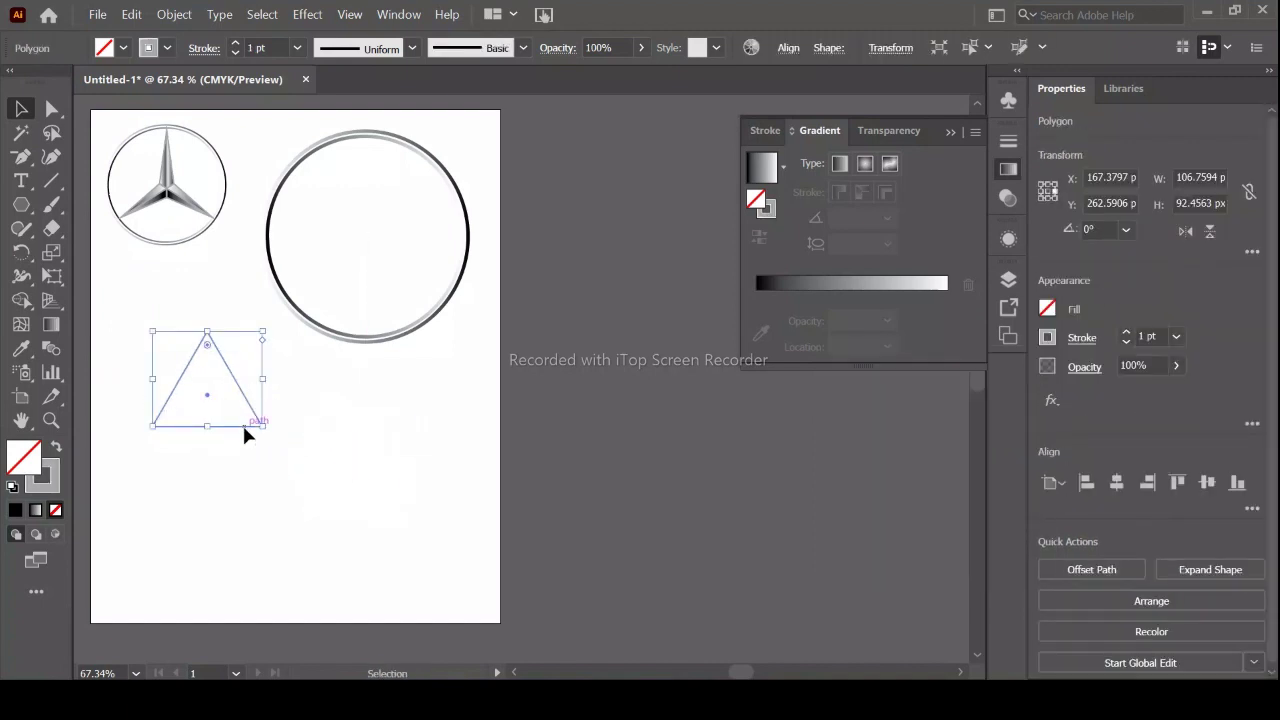
pyautogui.moveTo(242, 423)
pyautogui.mouseDown()
pyautogui.moveTo(380, 486)
pyautogui.moveTo(329, 442)
pyautogui.mouseUp()
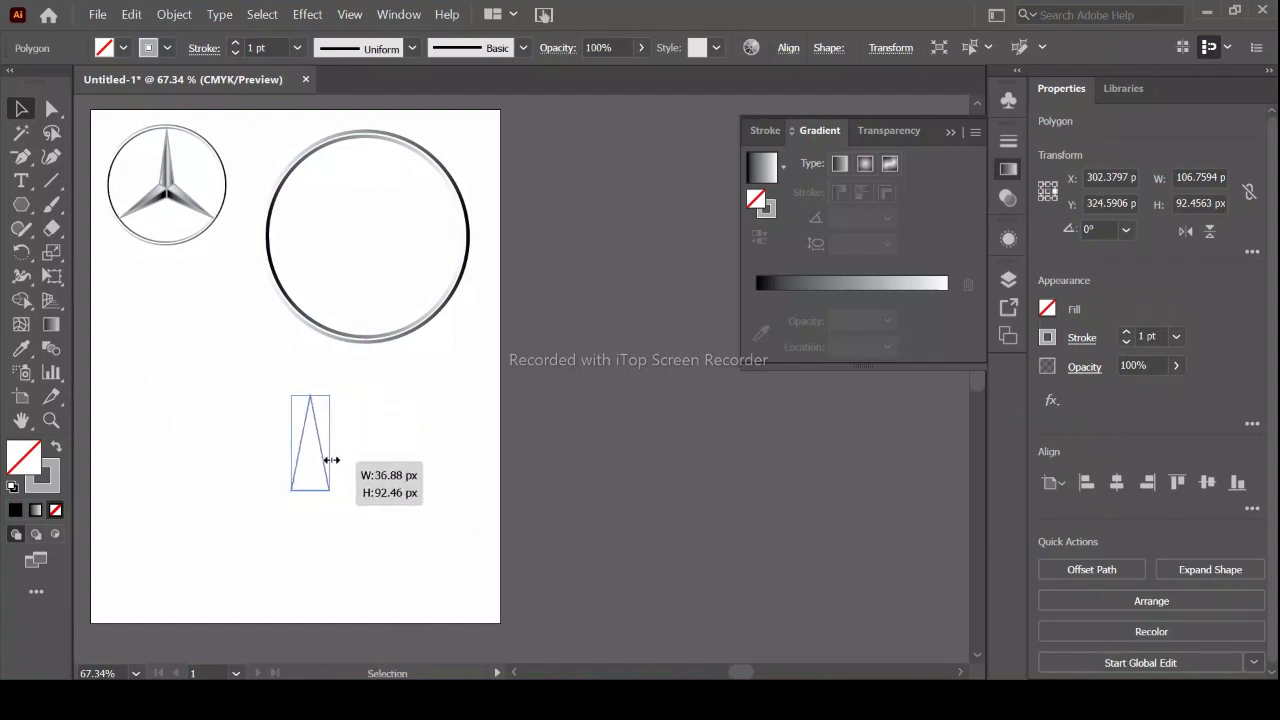
pyautogui.moveTo(310, 491); pyautogui.dragTo(318, 521)
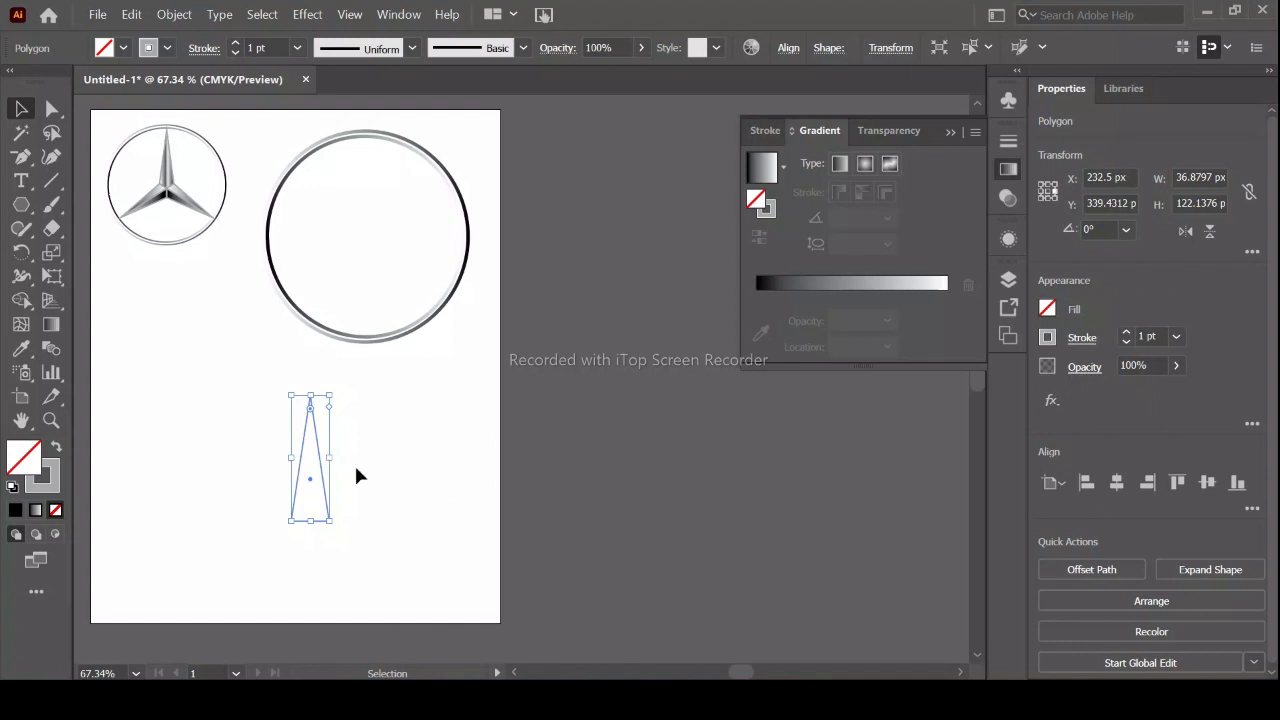
# - Make a copy of the spike rotated 120° and place it at the spike's base
pyautogui.rightClick(318, 483)
pyautogui.moveTo(374, 367)
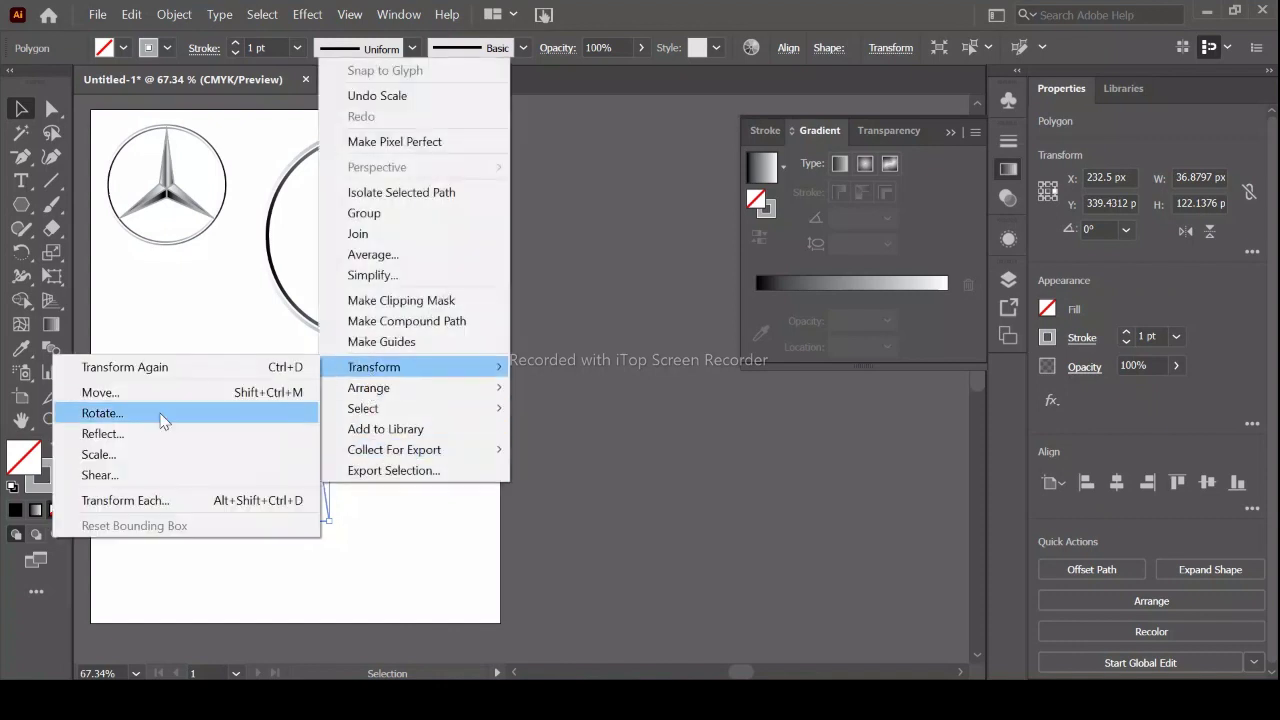
pyautogui.click(102, 413)
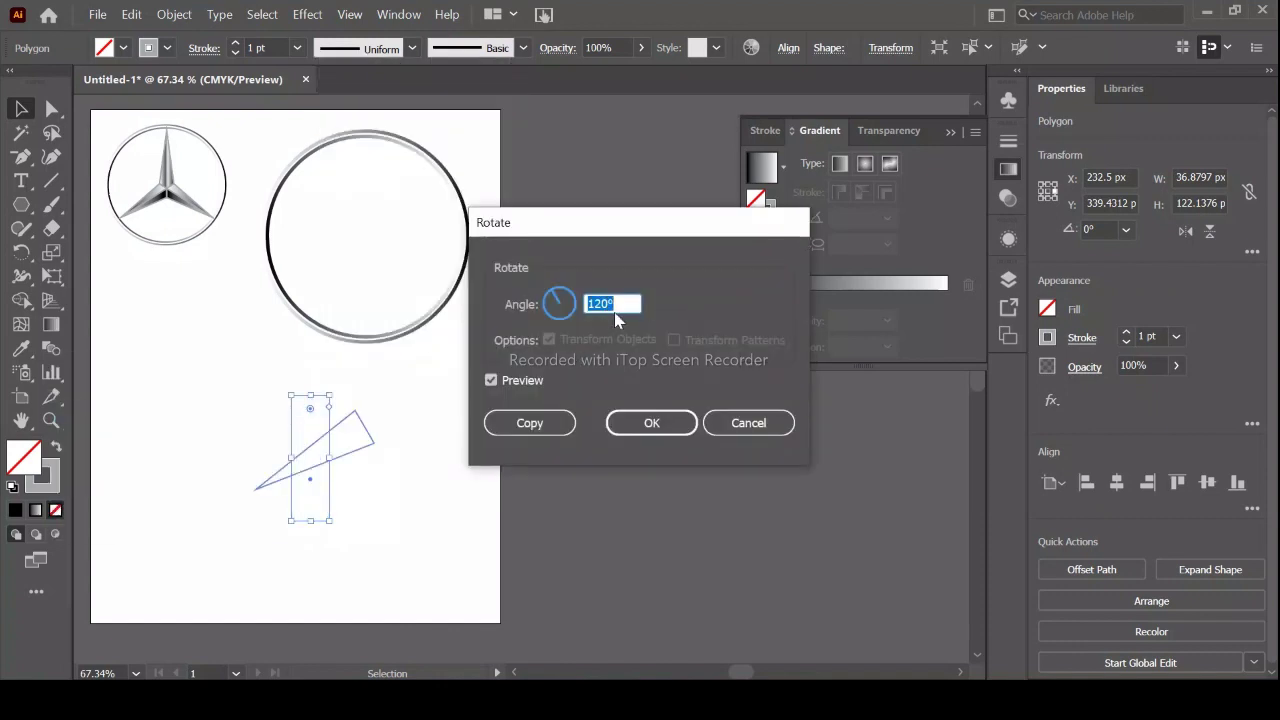
pyautogui.click(529, 423)
pyautogui.moveTo(343, 455); pyautogui.dragTo(281, 565)
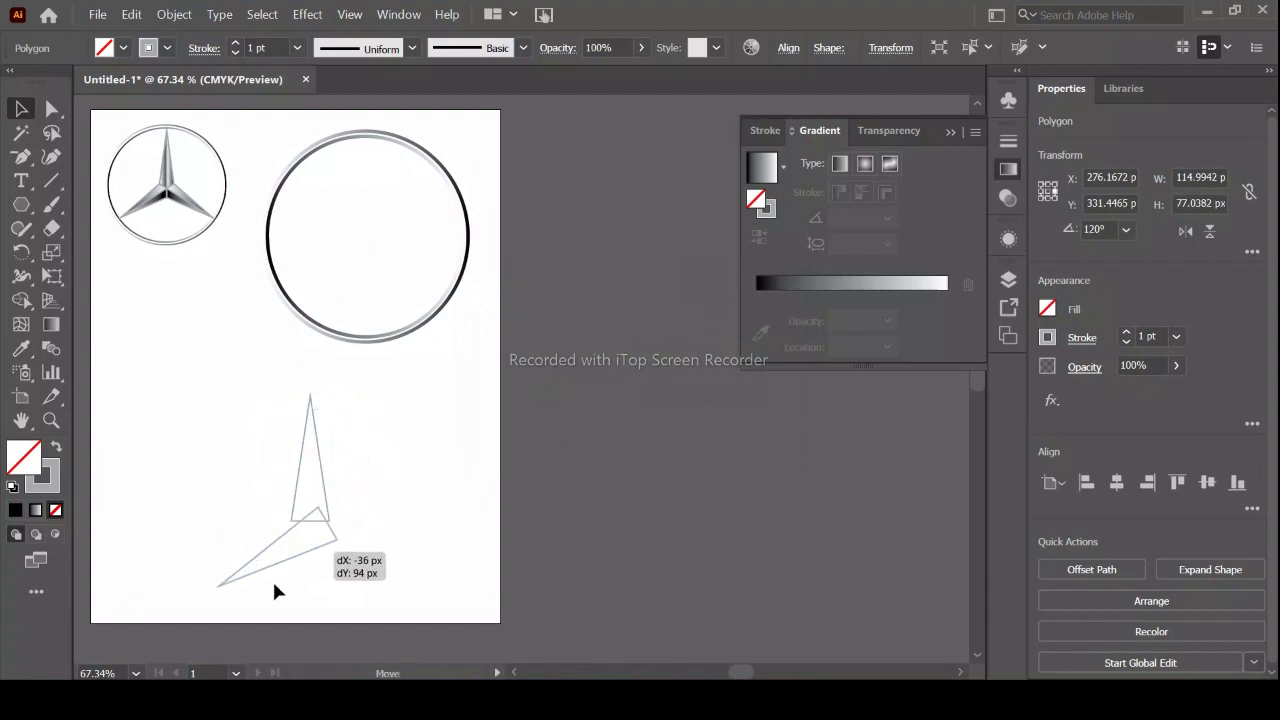
pyautogui.rightClick(249, 484)
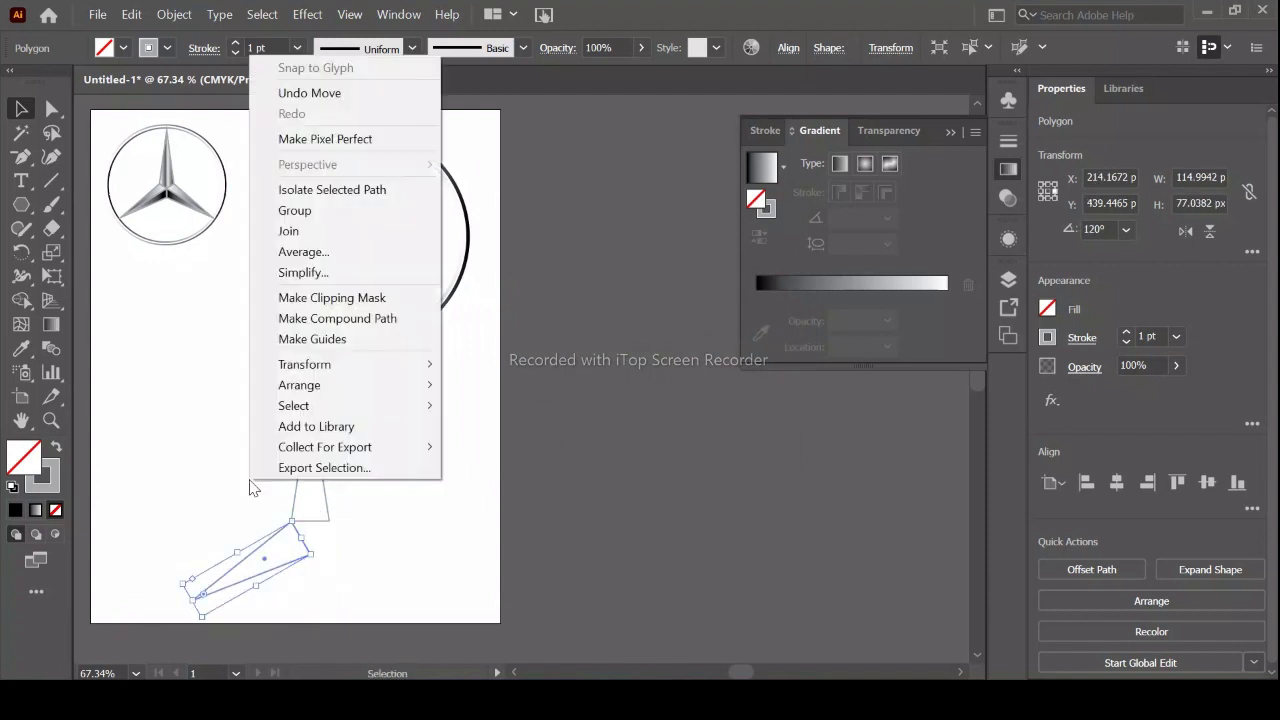
pyautogui.click(485, 408)
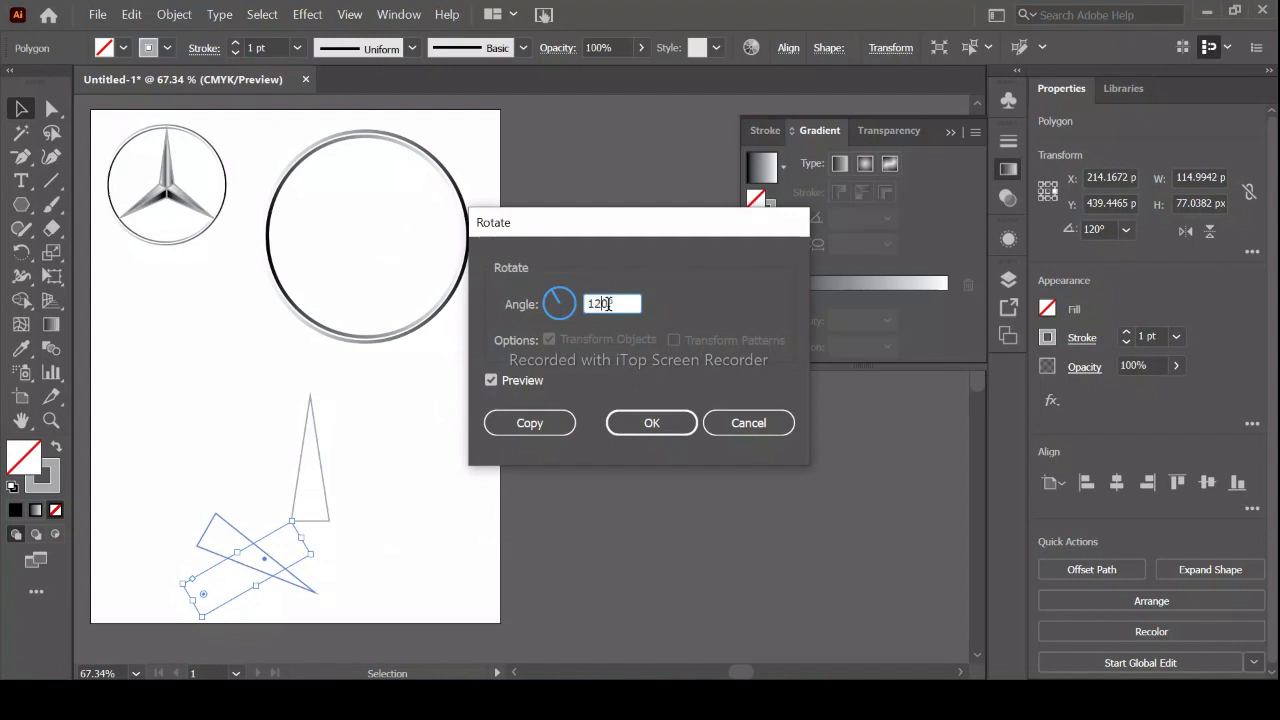
pyautogui.press('Return')
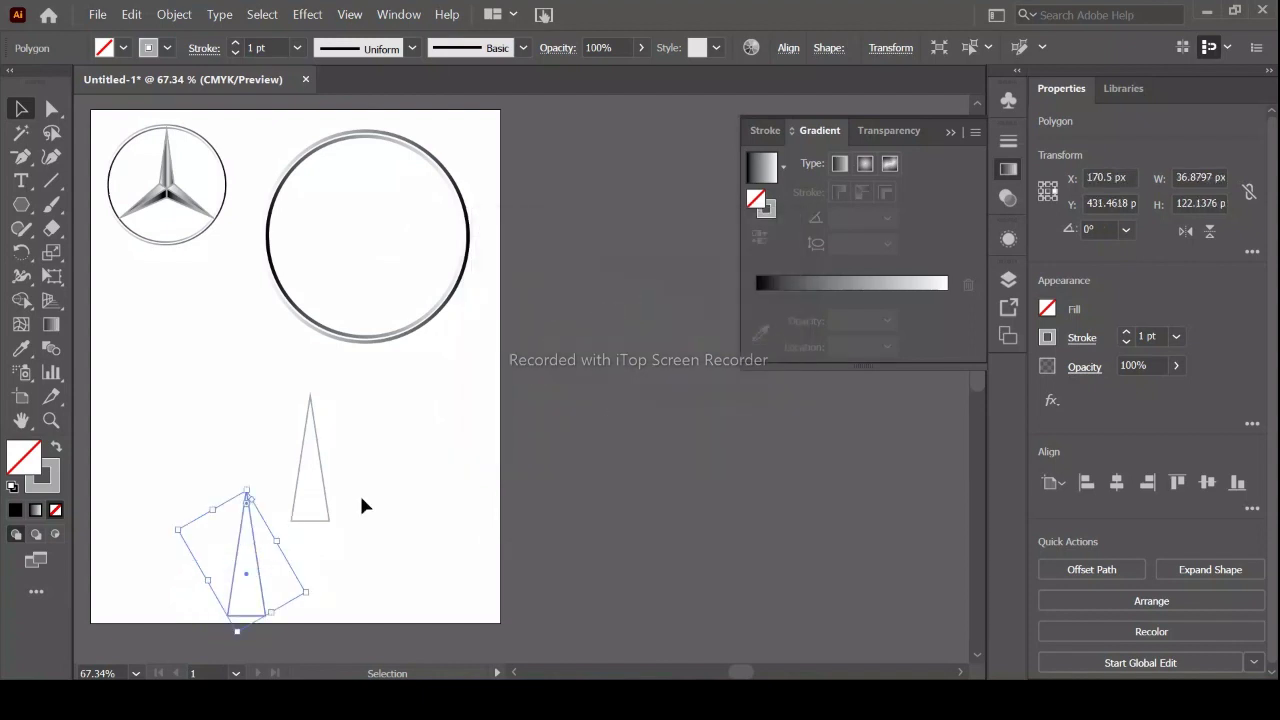
pyautogui.hotkey('ctrl', 'z')
# - Add a third spike rotated 240° and move it into the star arrangement
pyautogui.rightClick(296, 541)
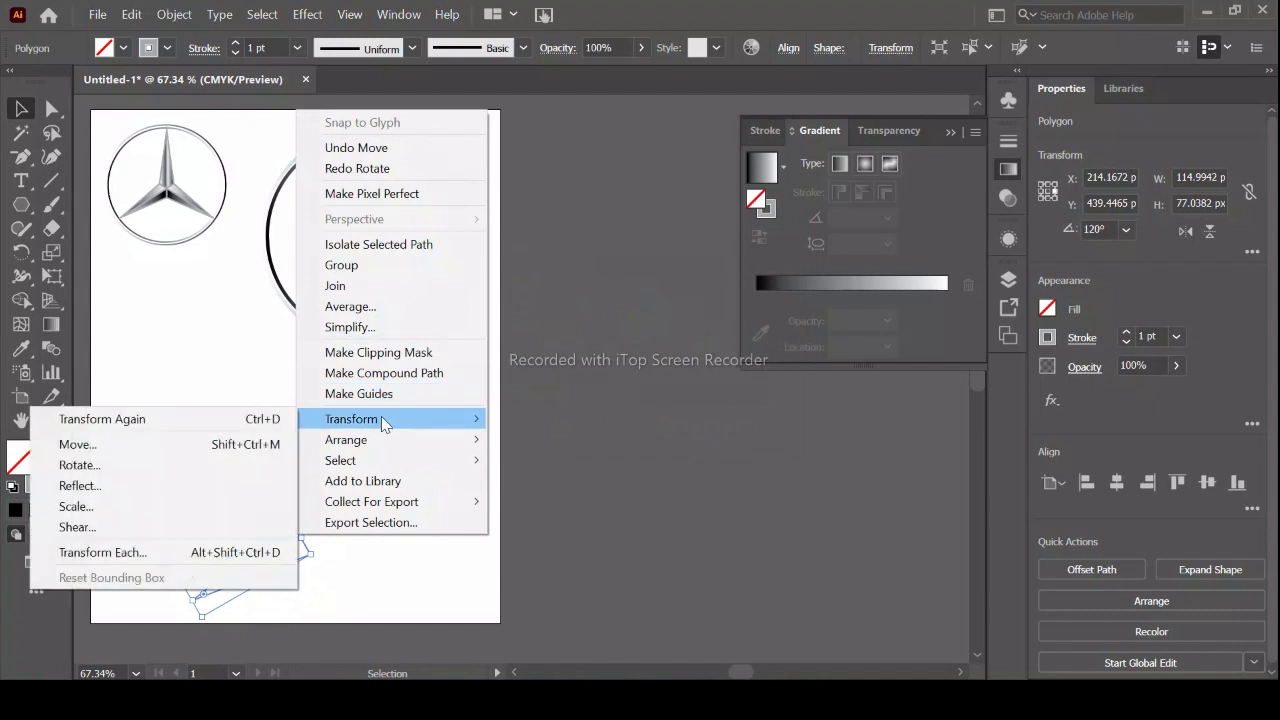
pyautogui.click(199, 459)
pyautogui.click(609, 303)
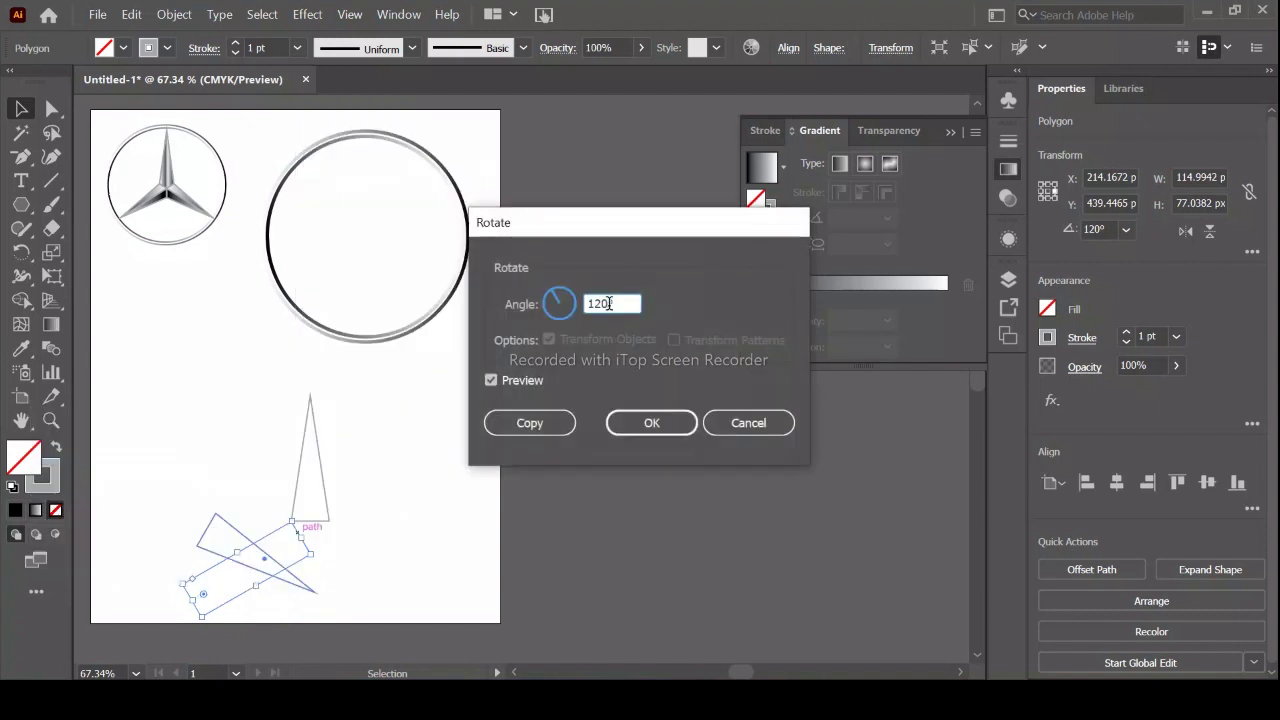
pyautogui.click(535, 422)
pyautogui.hotkey('ctrl', 'd')
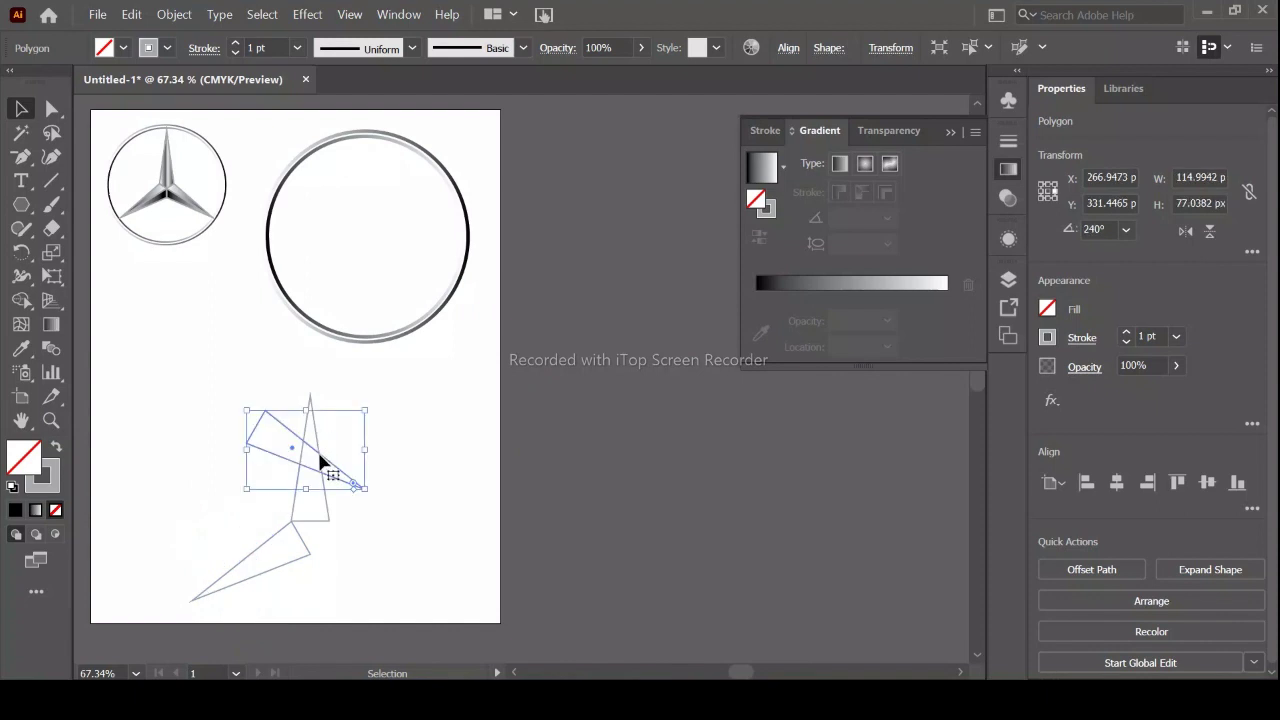
pyautogui.moveTo(320, 457); pyautogui.dragTo(383, 568)
pyautogui.click(417, 551)
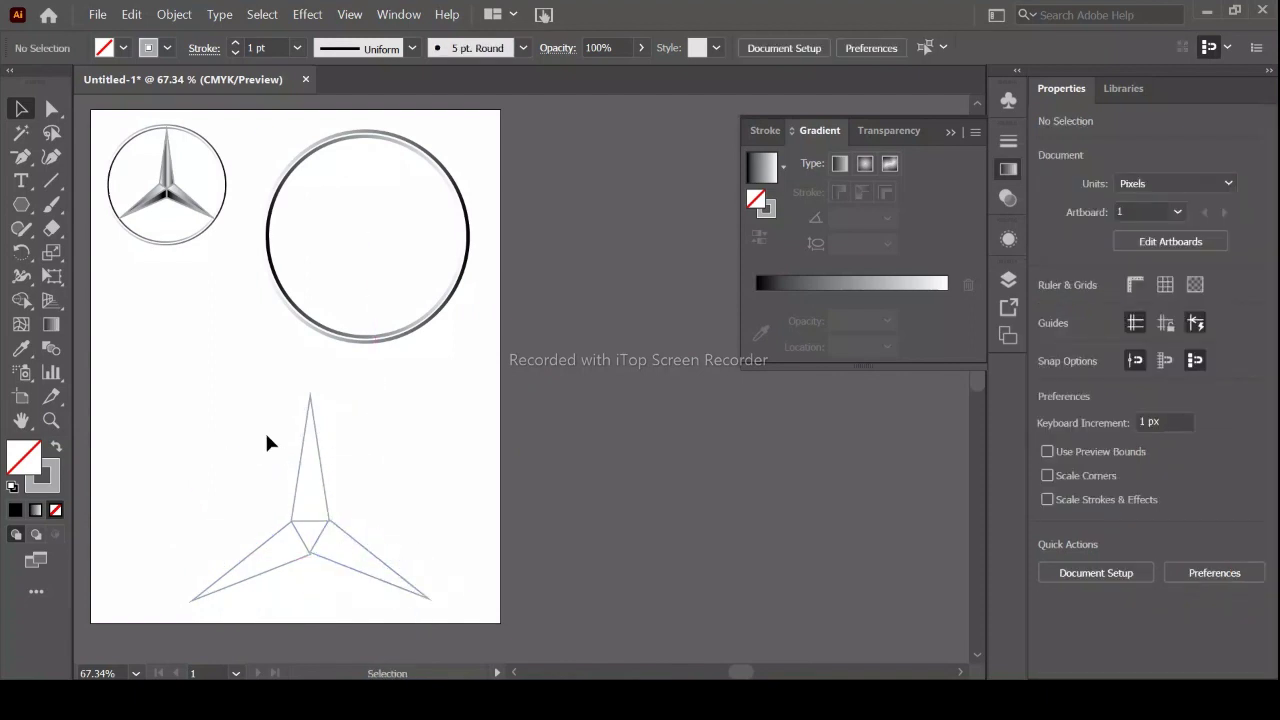
# - Draw a straight line from the star's top tip down to its centre
pyautogui.press('\\')
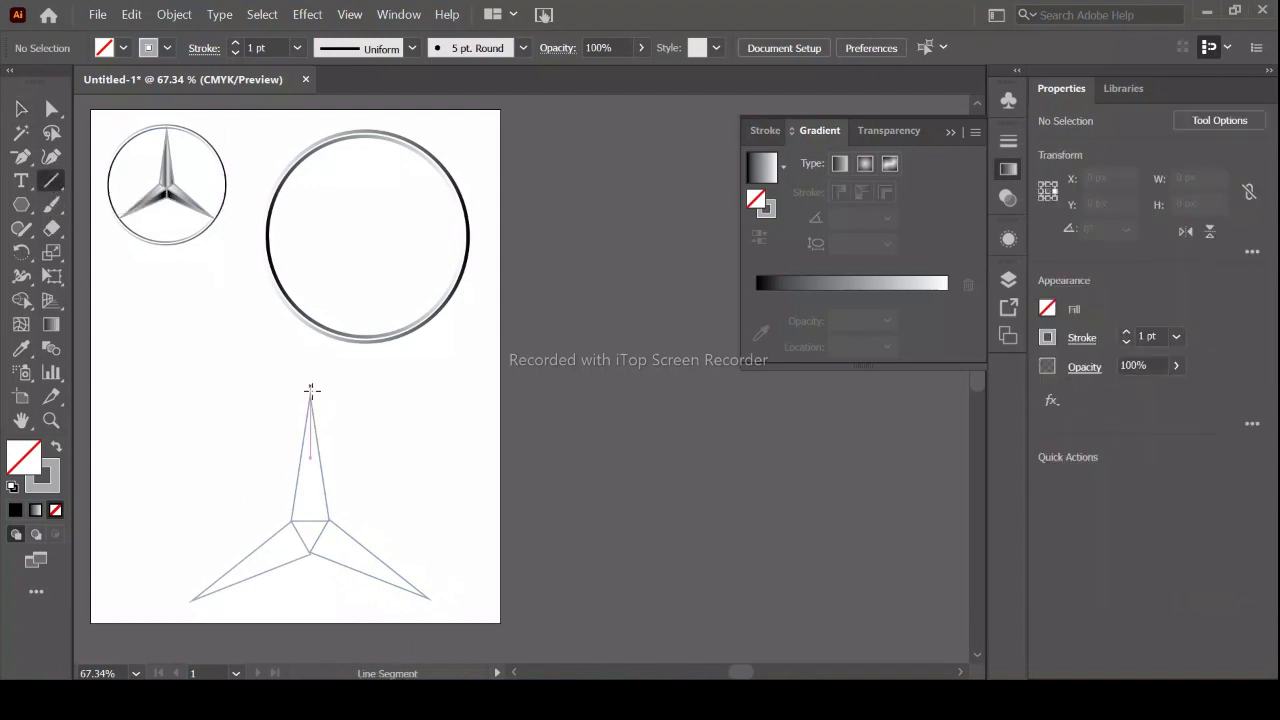
pyautogui.moveTo(310, 393); pyautogui.dragTo(310, 556)
pyautogui.press('v')
pyautogui.hotkey('ctrl', 'shift', 'a')
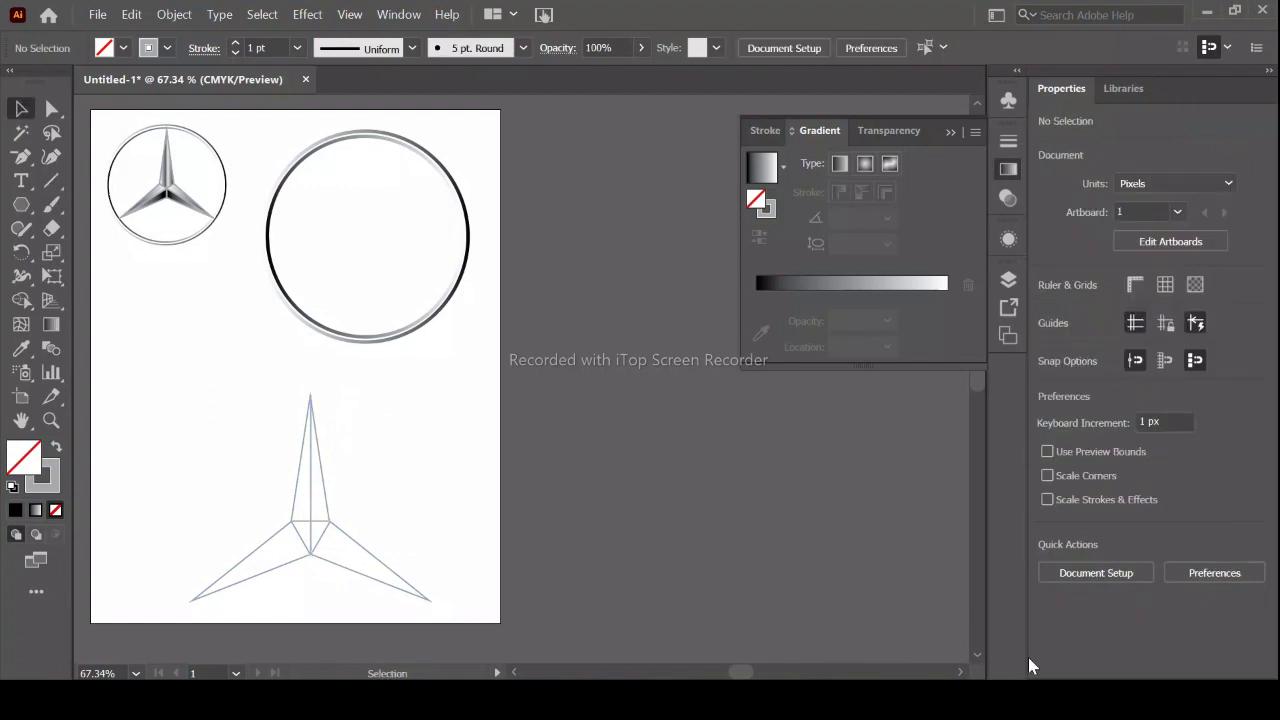
pyautogui.keyDown('alt'); pyautogui.scroll(3, 526, 483); pyautogui.keyUp('alt')
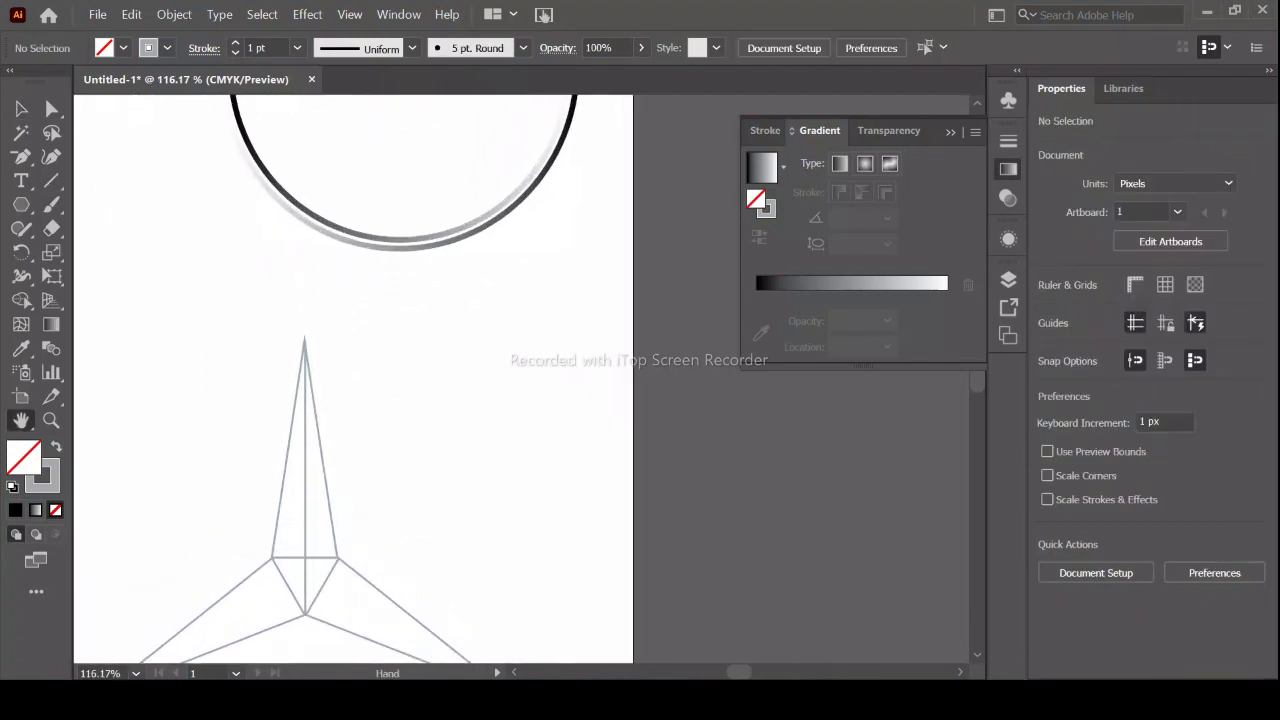
pyautogui.moveTo(116, 441)
pyautogui.mouseDown()
pyautogui.moveTo(153, 239)
pyautogui.moveTo(114, 271)
pyautogui.mouseUp()
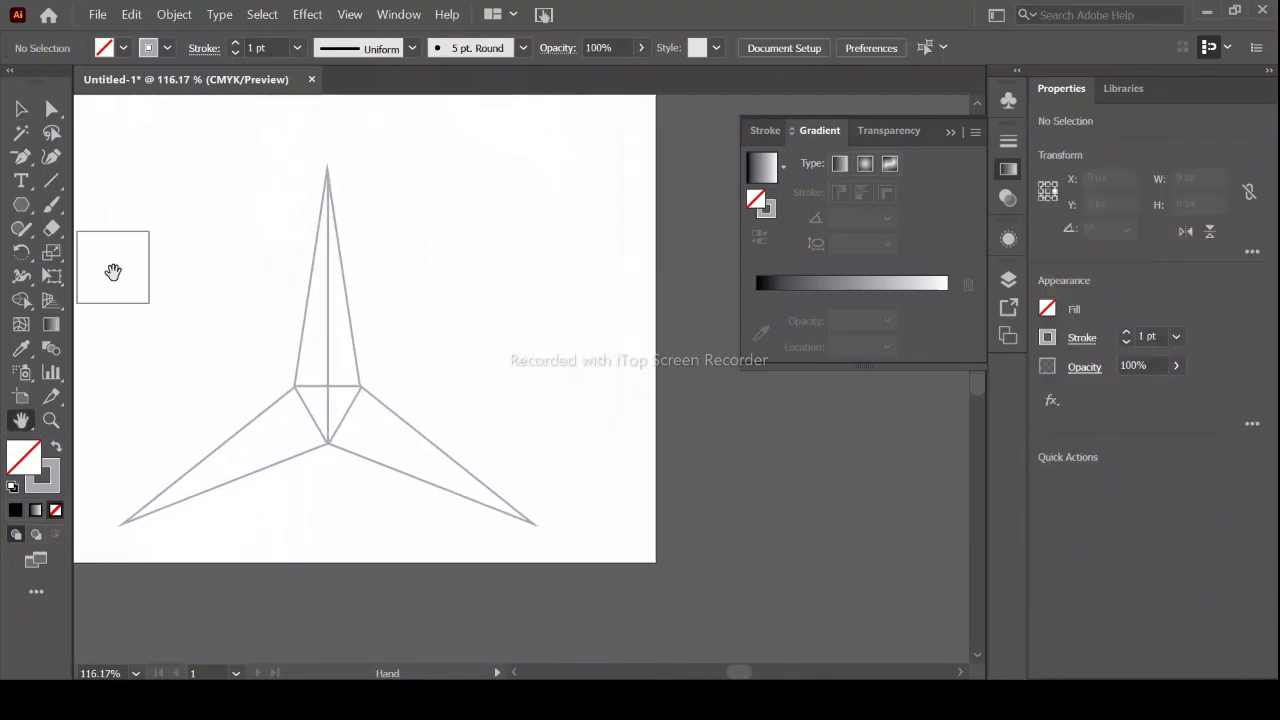
# - Draw lines from the left and right tips to the inner corners, then select the whole star
pyautogui.click(51, 180)
pyautogui.moveTo(124, 522); pyautogui.dragTo(361, 388)
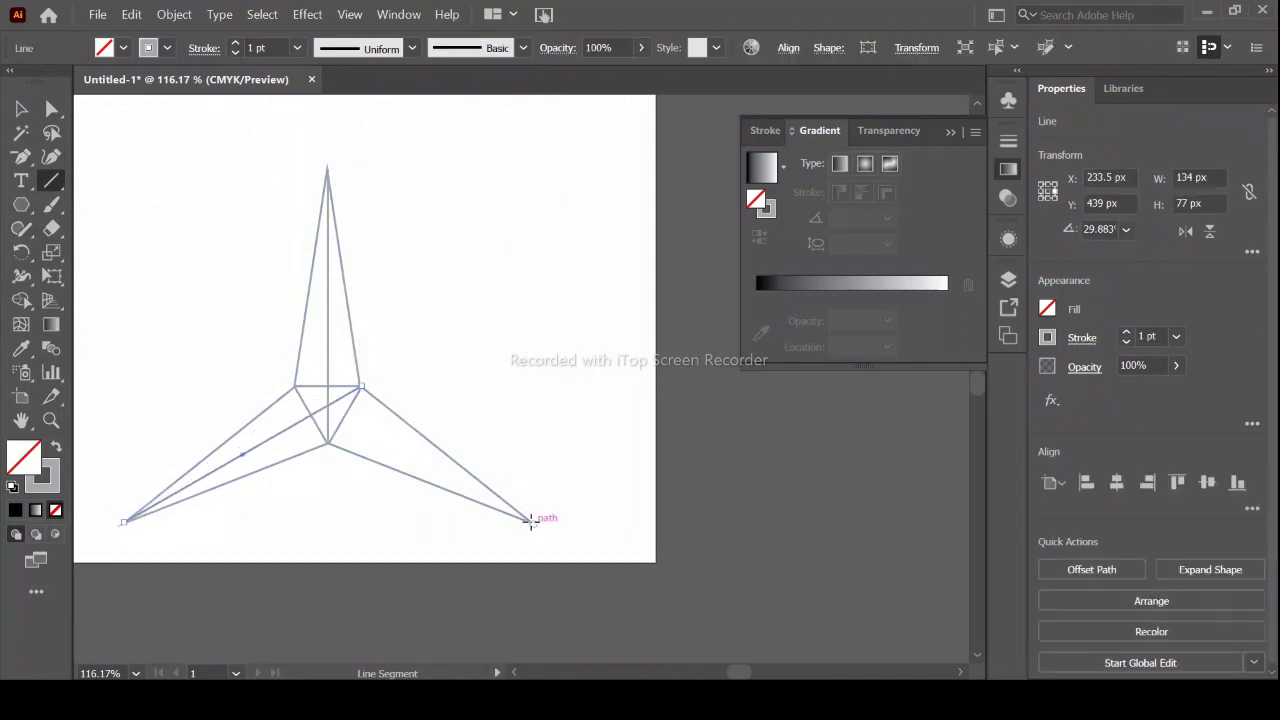
pyautogui.moveTo(531, 521); pyautogui.dragTo(294, 386)
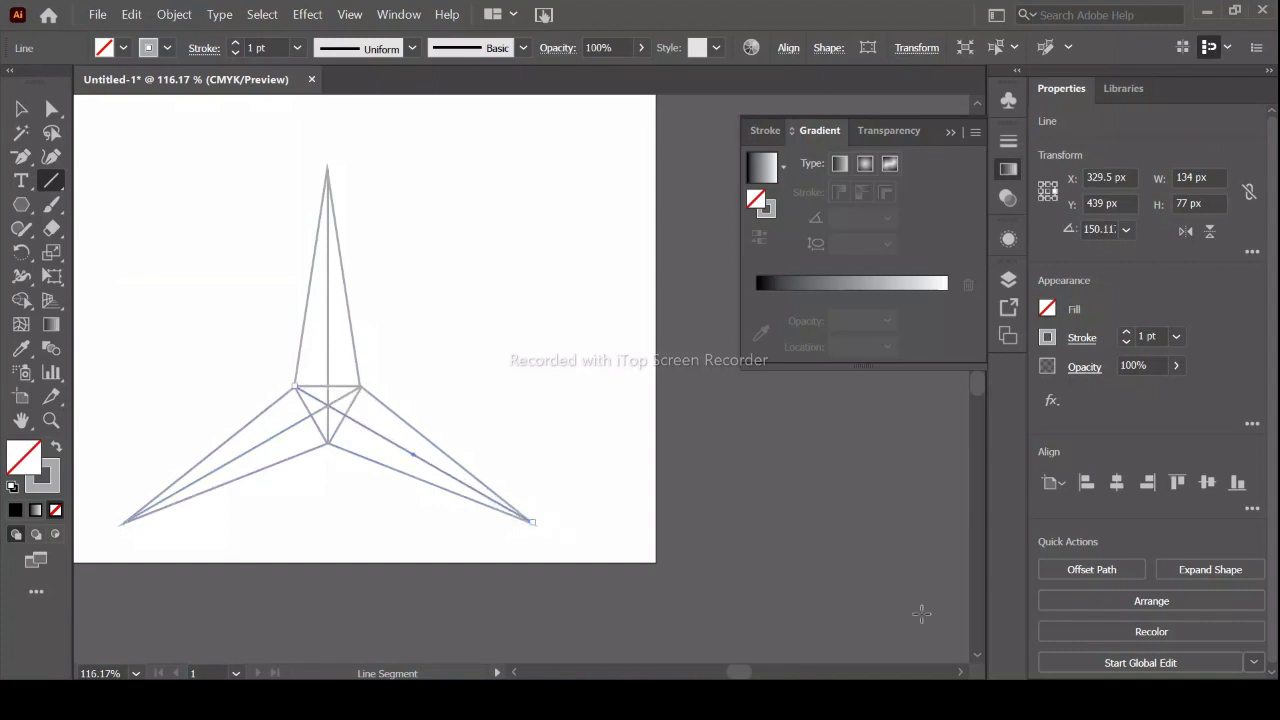
pyautogui.press('v')
pyautogui.click(388, 314)
pyautogui.moveTo(230, 268); pyautogui.dragTo(486, 490)
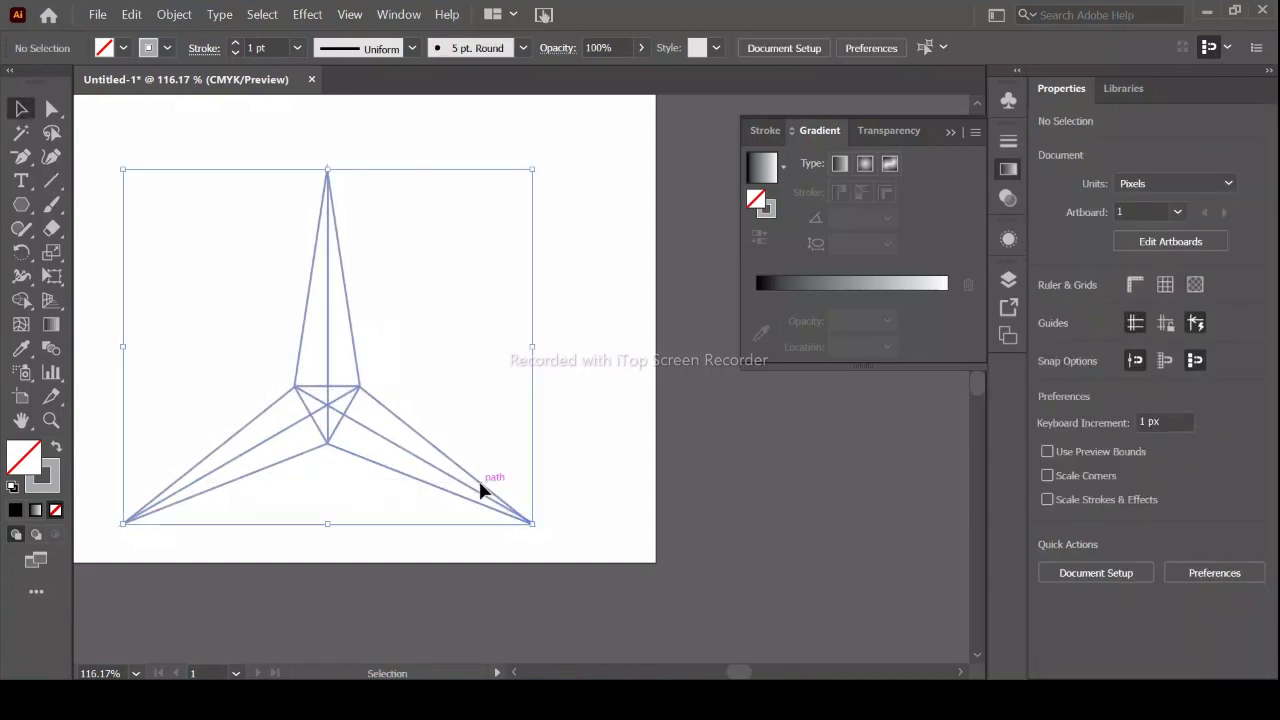
# - Split the star into facet pieces with Pathfinder Divide
pyautogui.click(1252, 581)
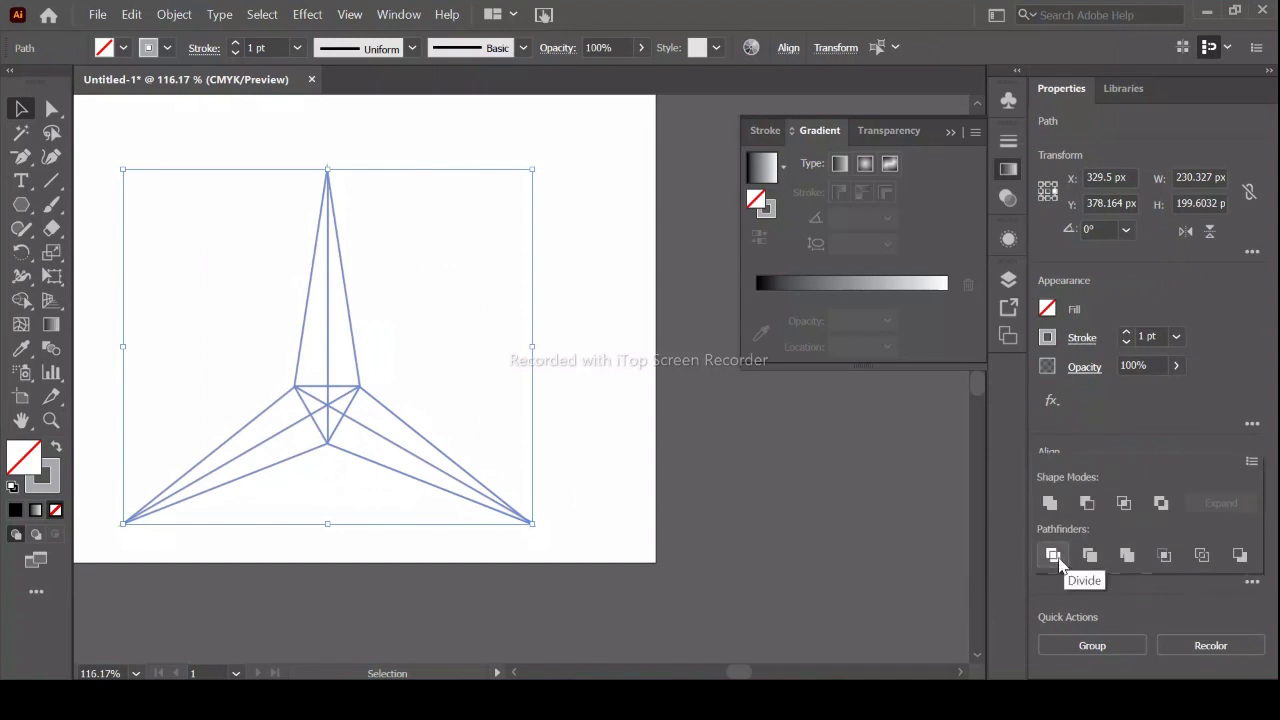
pyautogui.click(1054, 556)
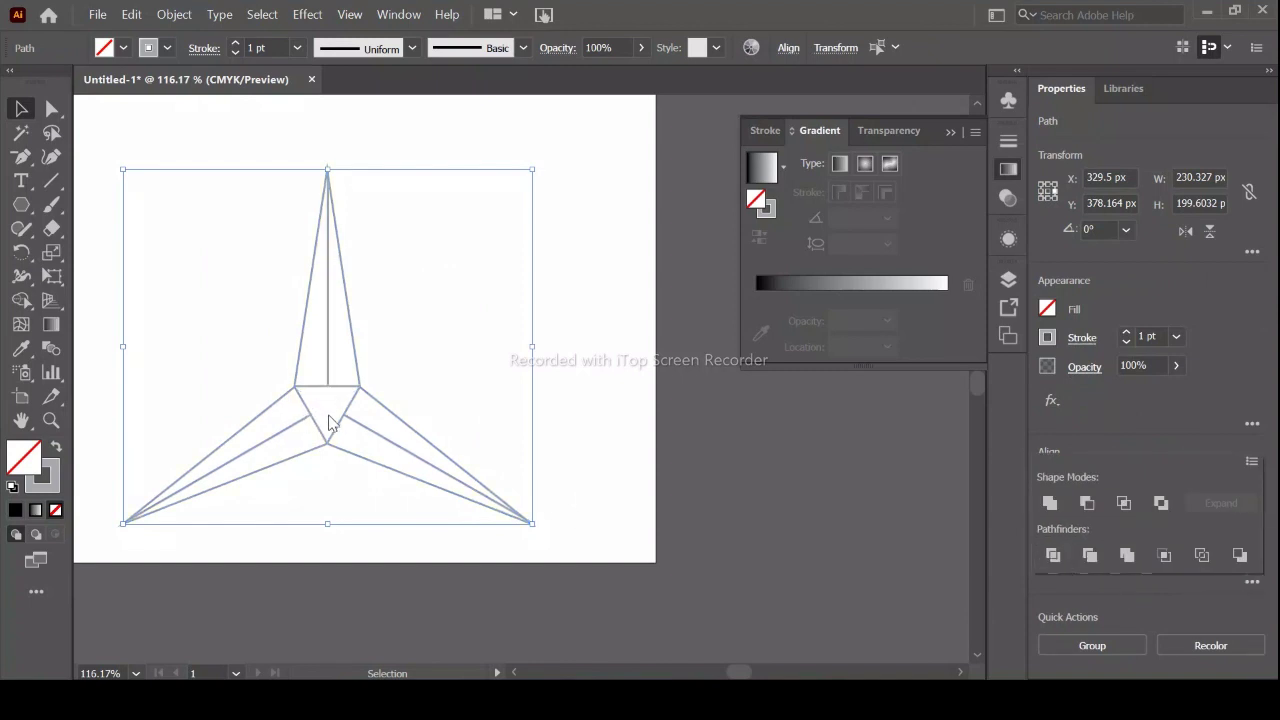
pyautogui.click(52, 108)
pyautogui.hotkey('ctrl', 'shift', 'a')
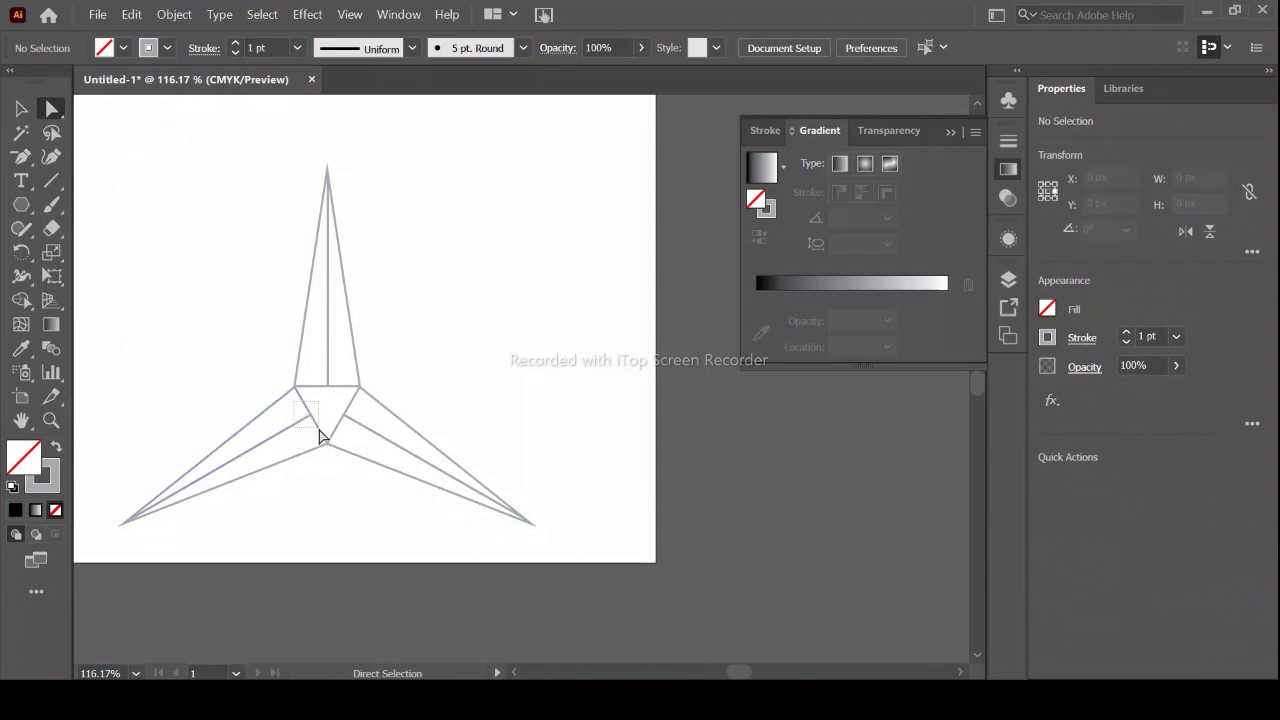
# - Move the star's centre points onto the ridge-line intersection
pyautogui.moveTo(316, 417)
pyautogui.mouseDown()
pyautogui.moveTo(345, 421)
pyautogui.moveTo(328, 408)
pyautogui.mouseUp()
pyautogui.click(408, 414)
pyautogui.click(469, 423)
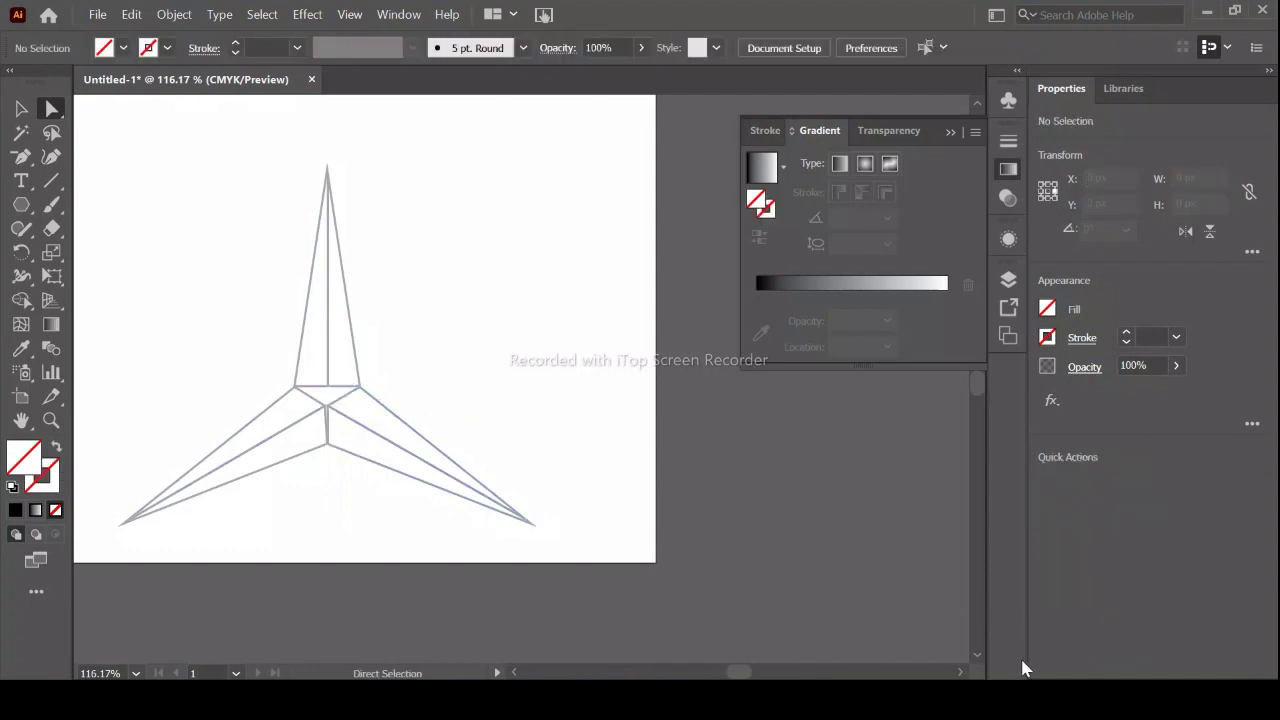
pyautogui.moveTo(327, 399); pyautogui.dragTo(327, 410)
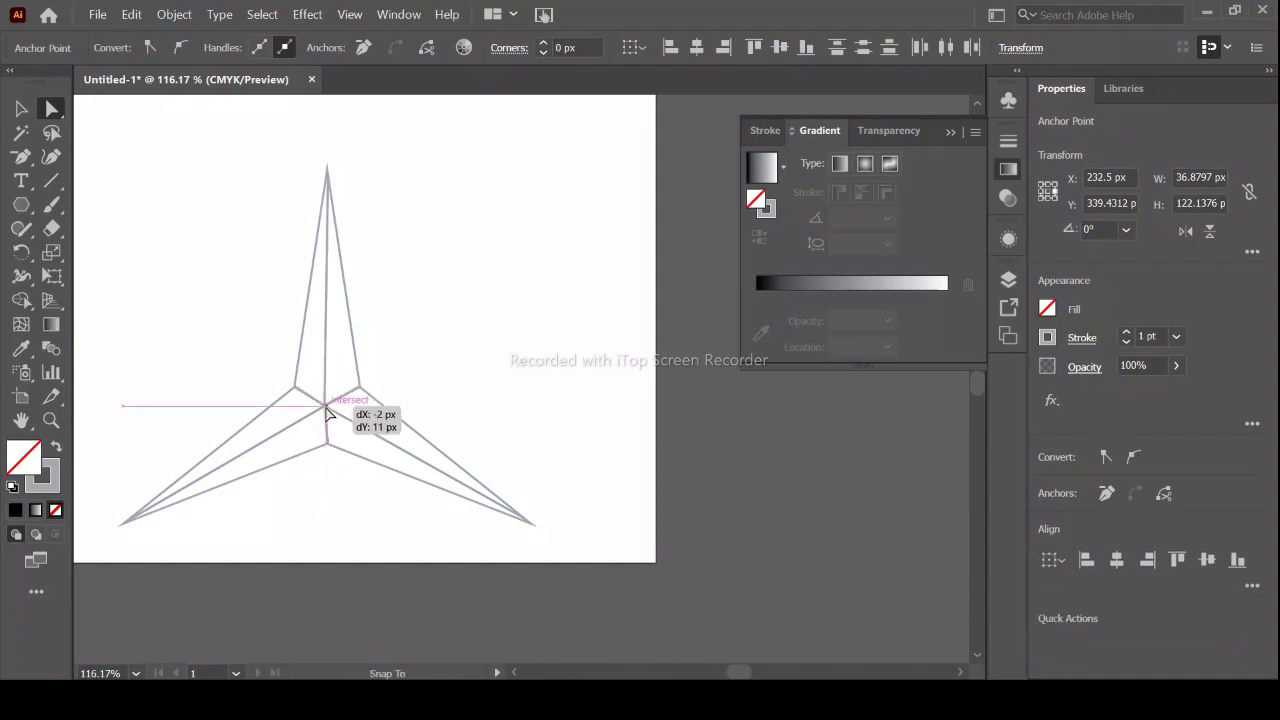
pyautogui.moveTo(327, 410); pyautogui.dragTo(327, 405)
pyautogui.click(461, 386)
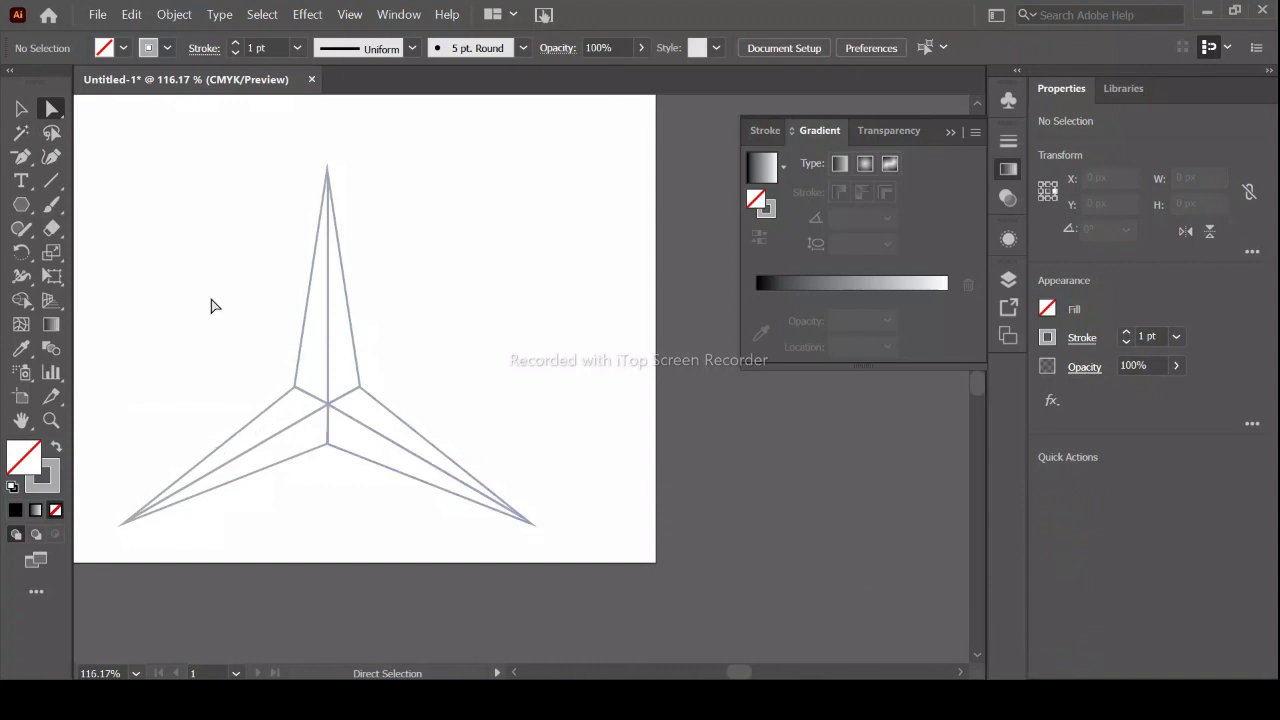
pyautogui.moveTo(211, 305); pyautogui.dragTo(414, 460)
# - Ungroup the star pieces with Object > Ungroup
pyautogui.click(18, 112)
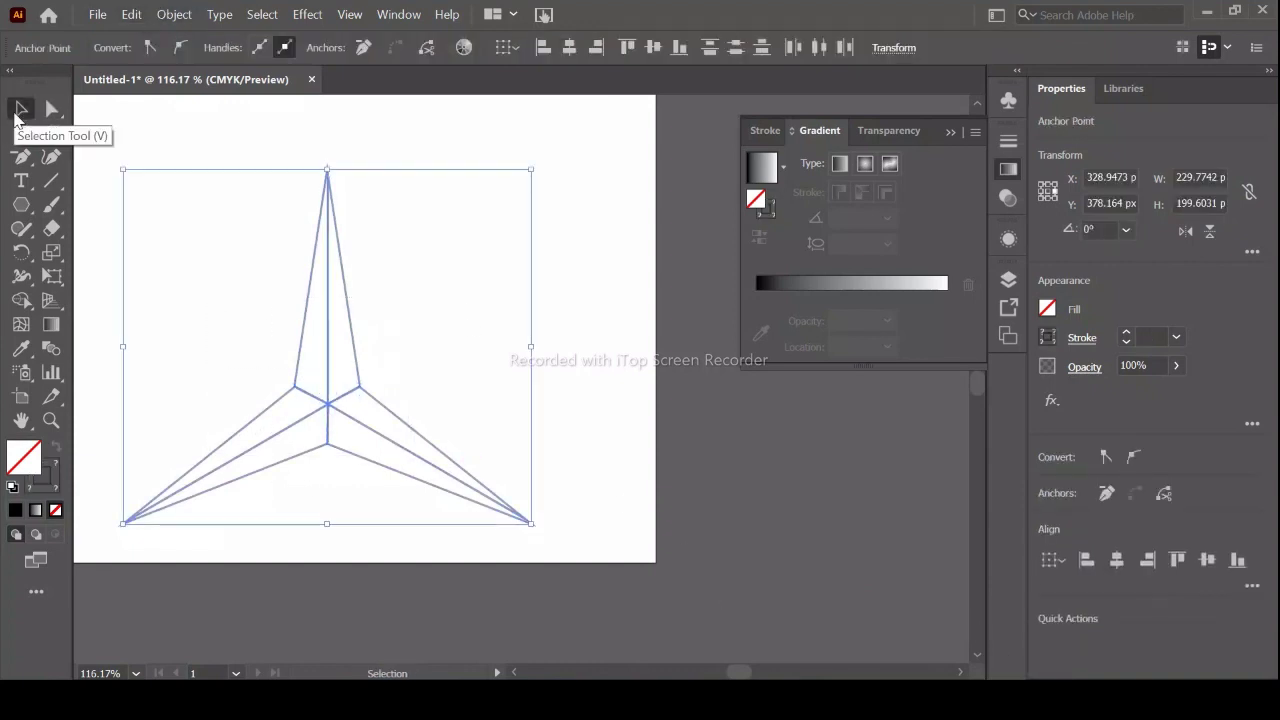
pyautogui.click(174, 14)
pyautogui.click(205, 97)
pyautogui.click(165, 140)
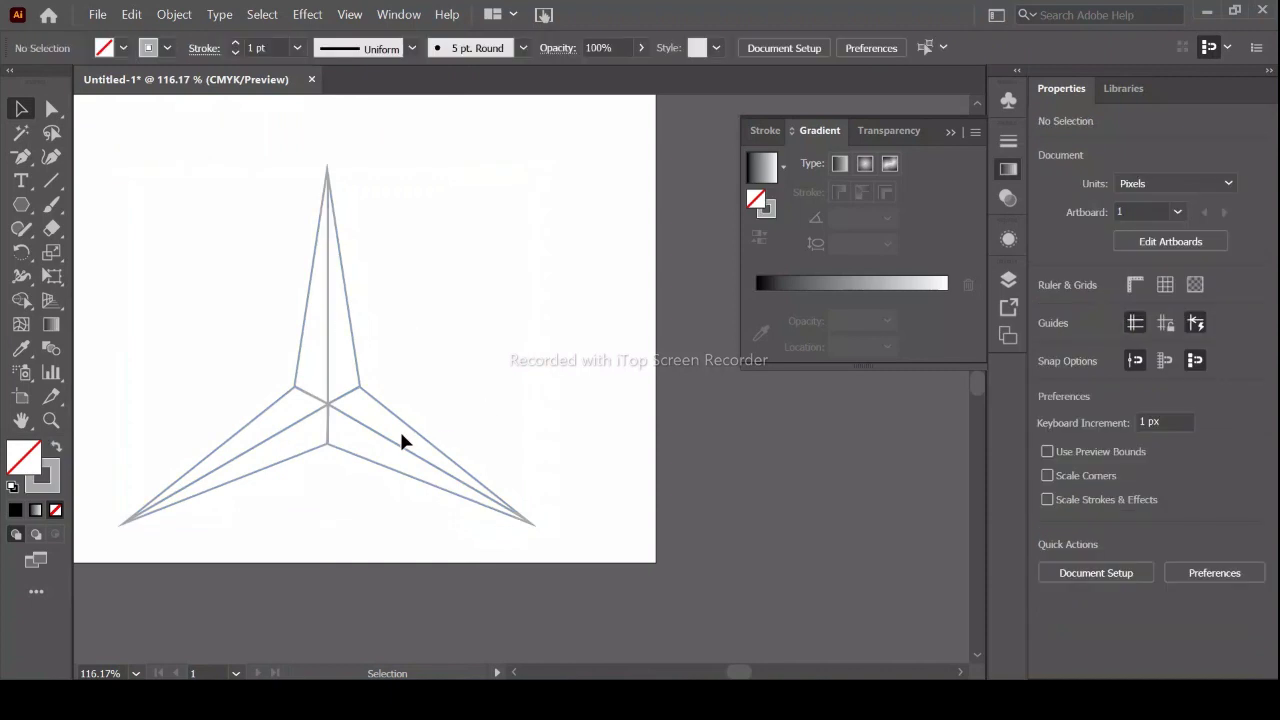
pyautogui.click(410, 430)
pyautogui.click(489, 400)
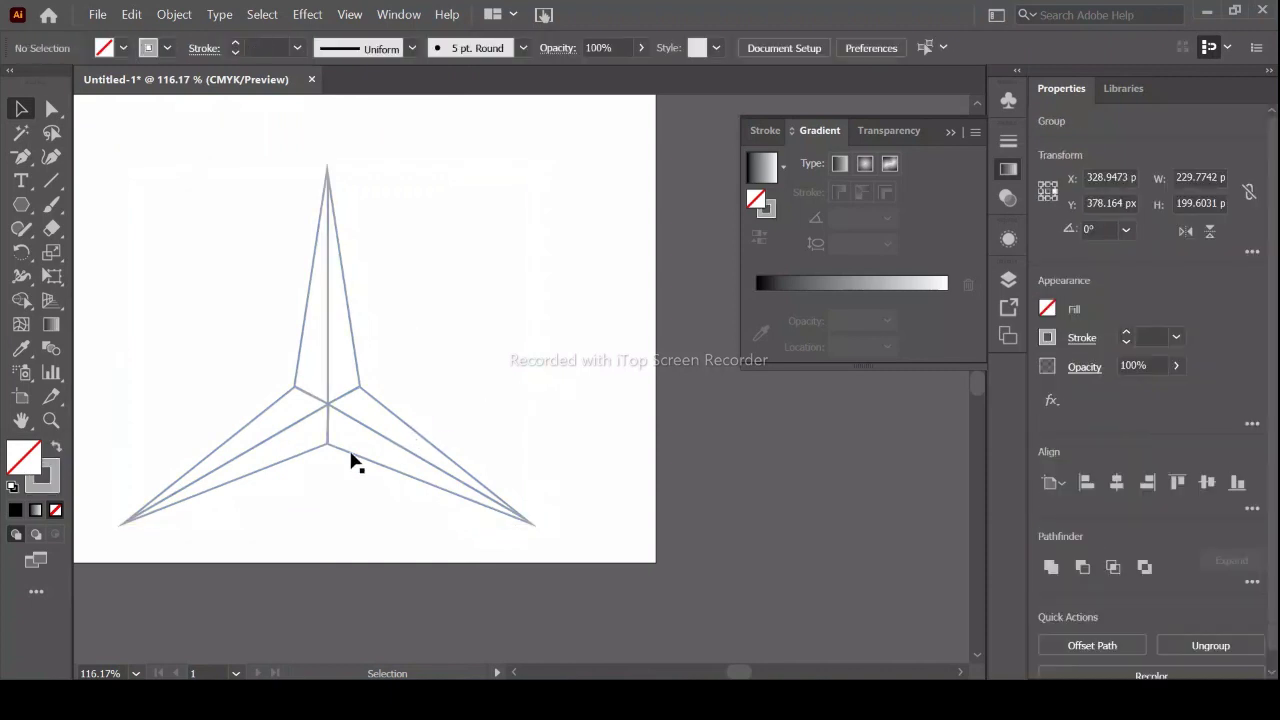
pyautogui.click(381, 432)
pyautogui.click(174, 14)
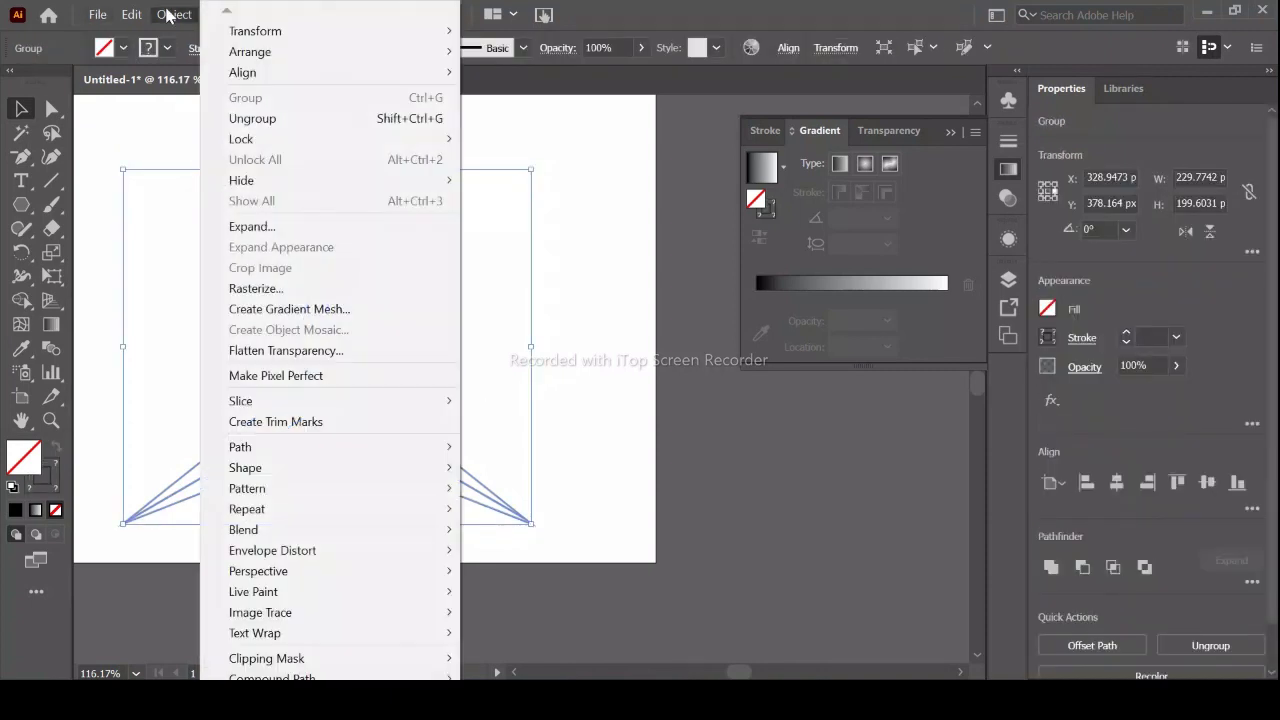
pyautogui.click(252, 118)
pyautogui.click(620, 303)
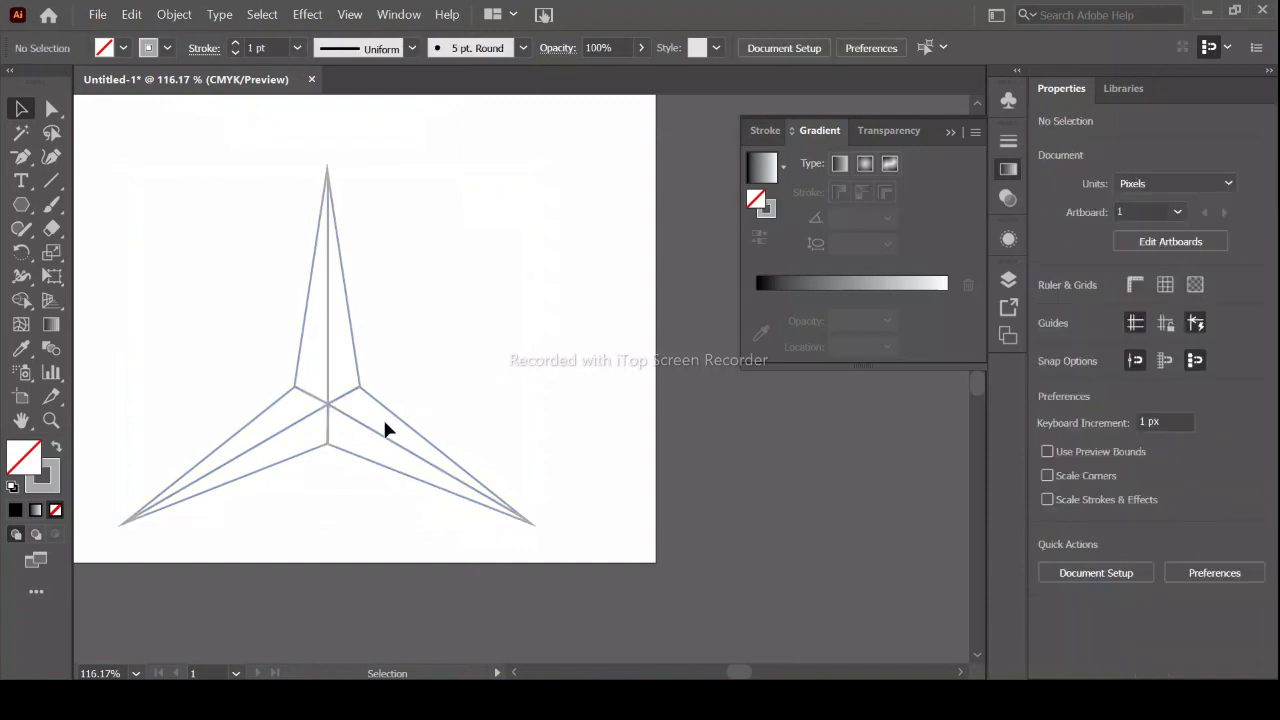
# - Fill the lower-right facet with a reversed white-to-black gradient
pyautogui.click(400, 430)
pyautogui.click(783, 286)
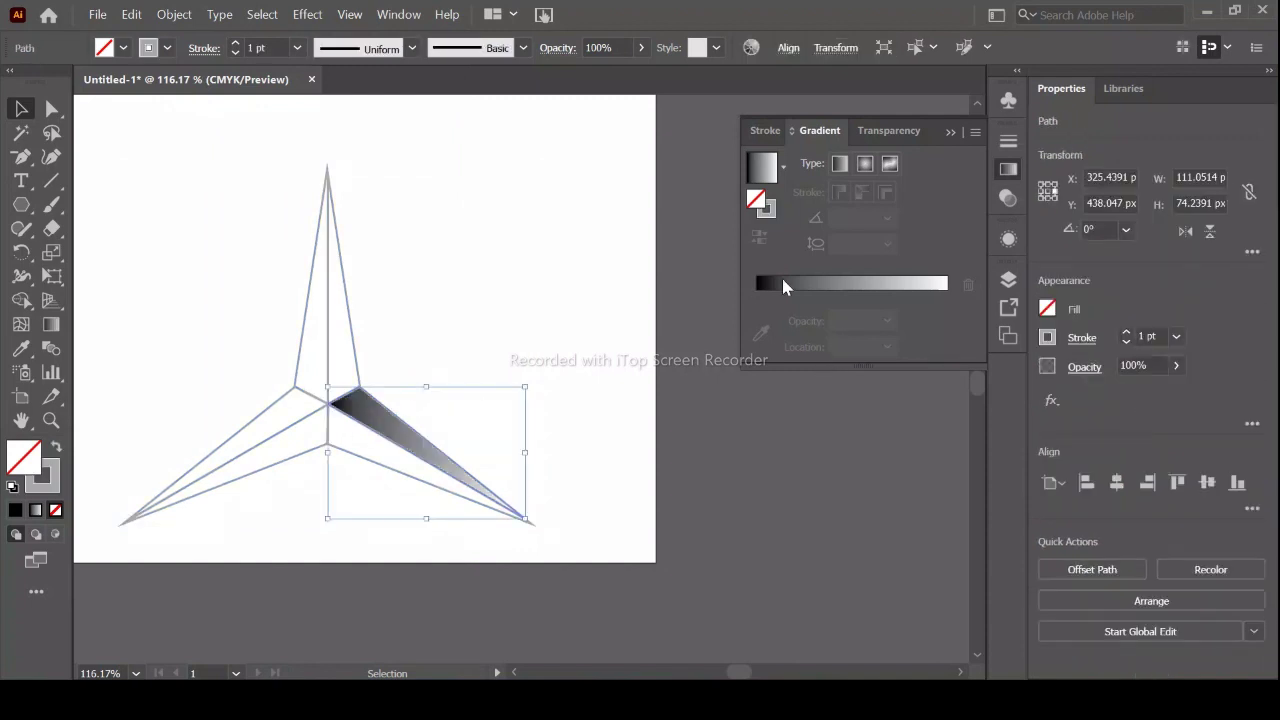
pyautogui.click(759, 237)
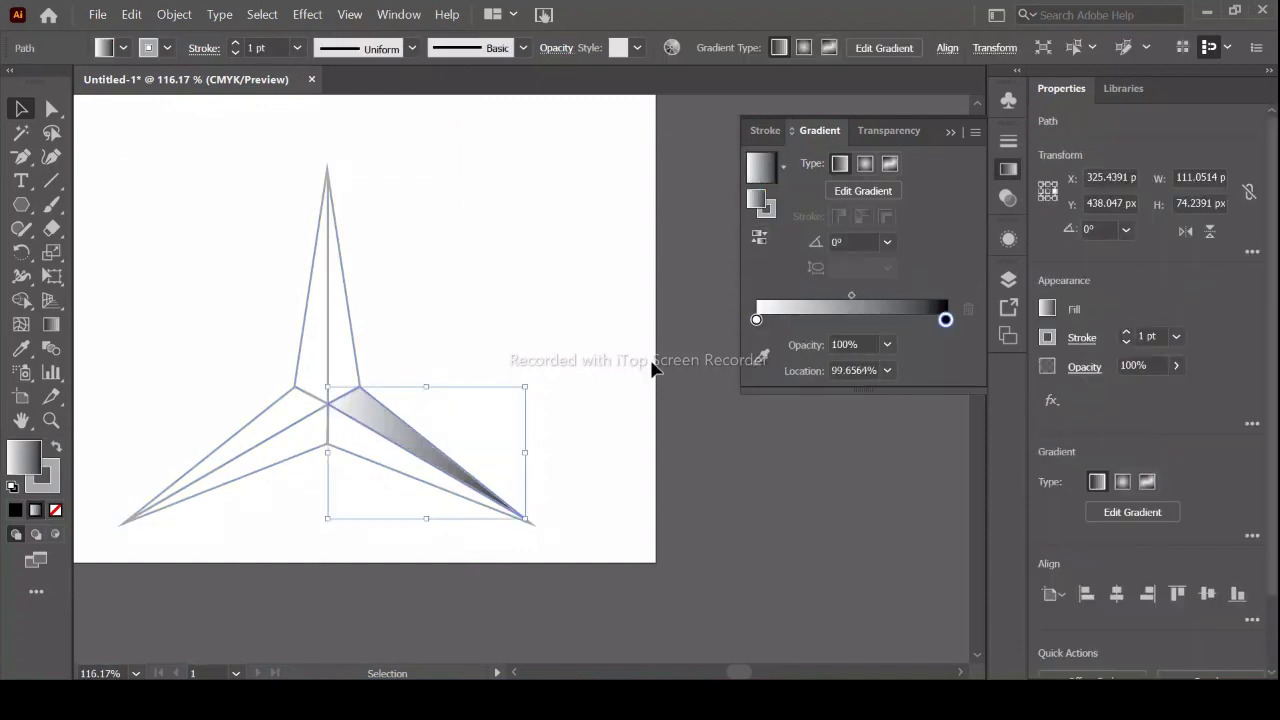
pyautogui.click(355, 440)
# - Give the next lower-right facet a reversed gradient with its stops pulled inward
pyautogui.click(355, 457)
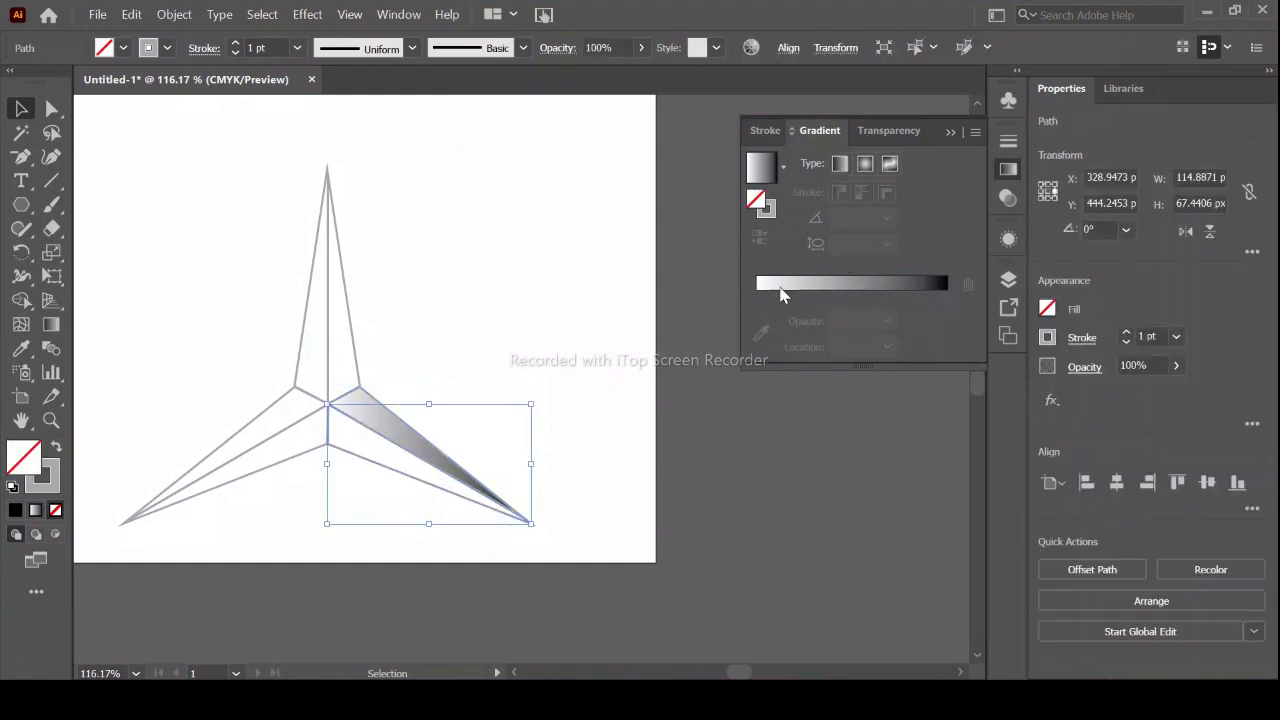
pyautogui.click(781, 293)
pyautogui.click(759, 237)
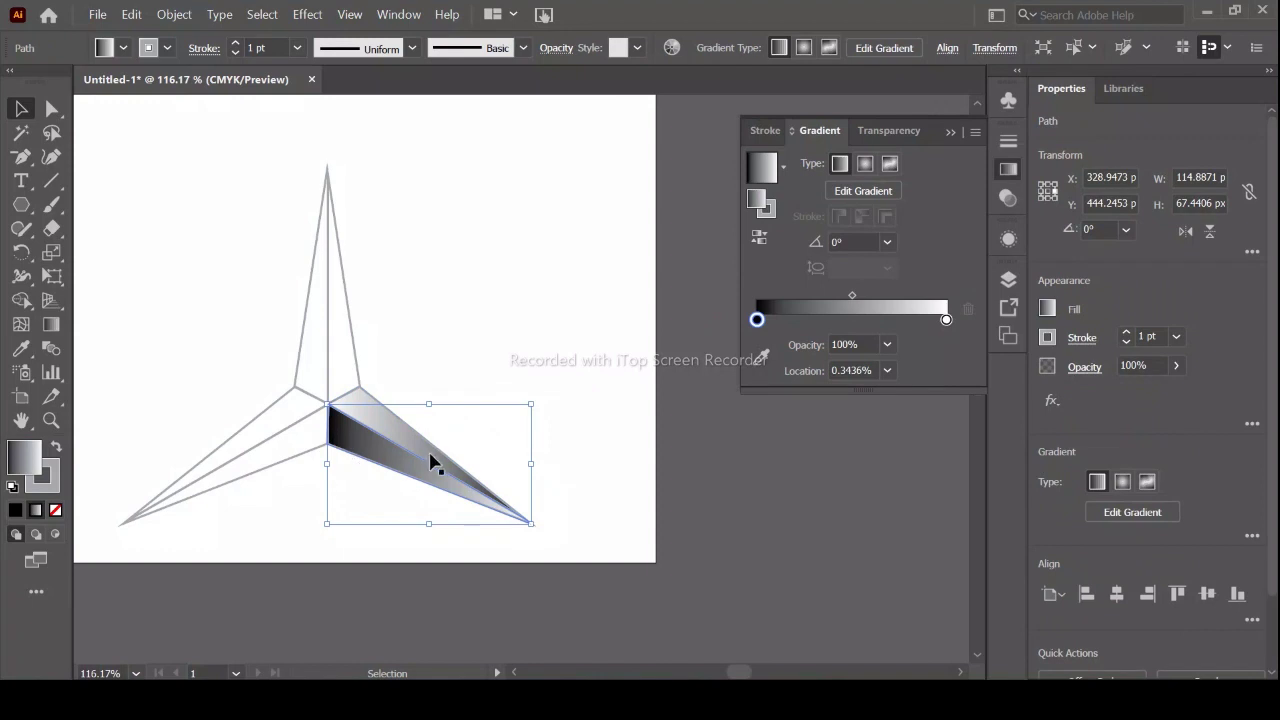
pyautogui.moveTo(757, 320); pyautogui.dragTo(741, 326)
pyautogui.moveTo(946, 320); pyautogui.dragTo(914, 326)
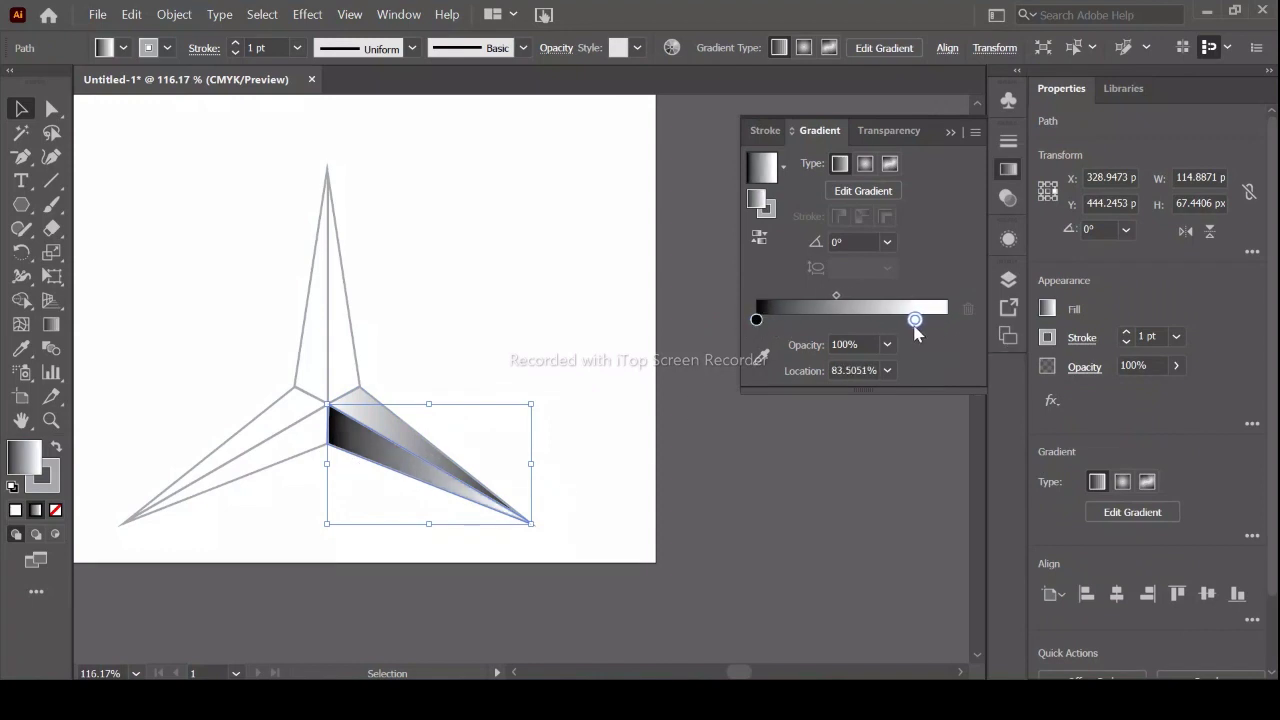
pyautogui.click(362, 412)
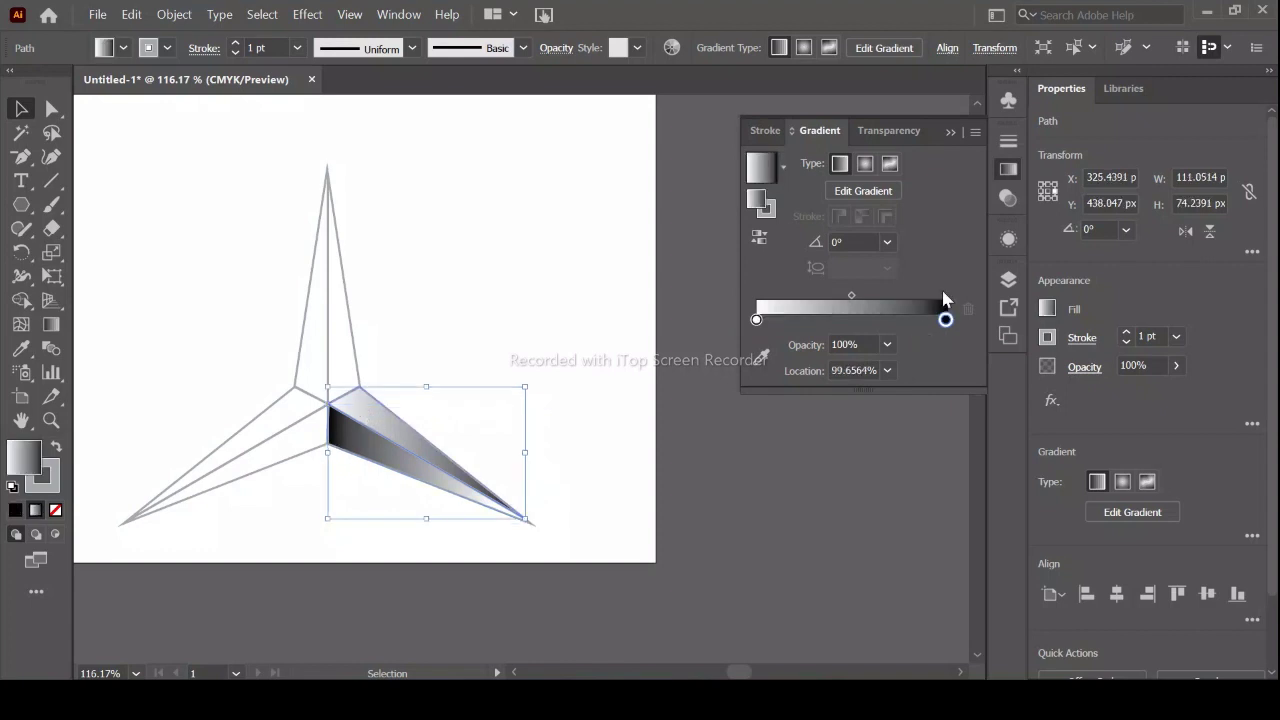
pyautogui.click(757, 321)
pyautogui.moveTo(760, 330); pyautogui.dragTo(772, 330)
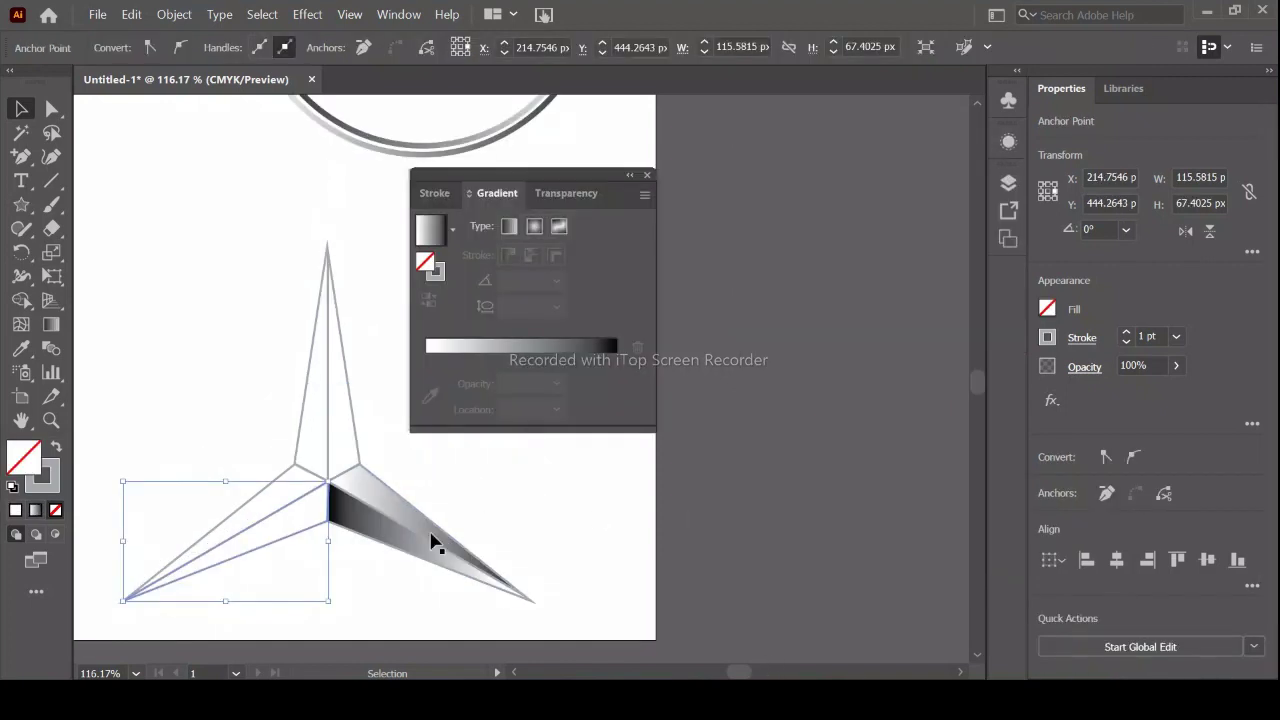
# - Apply gradients to the lower-left blade's facets, moving the white stop to about 86%
pyautogui.click(509, 353)
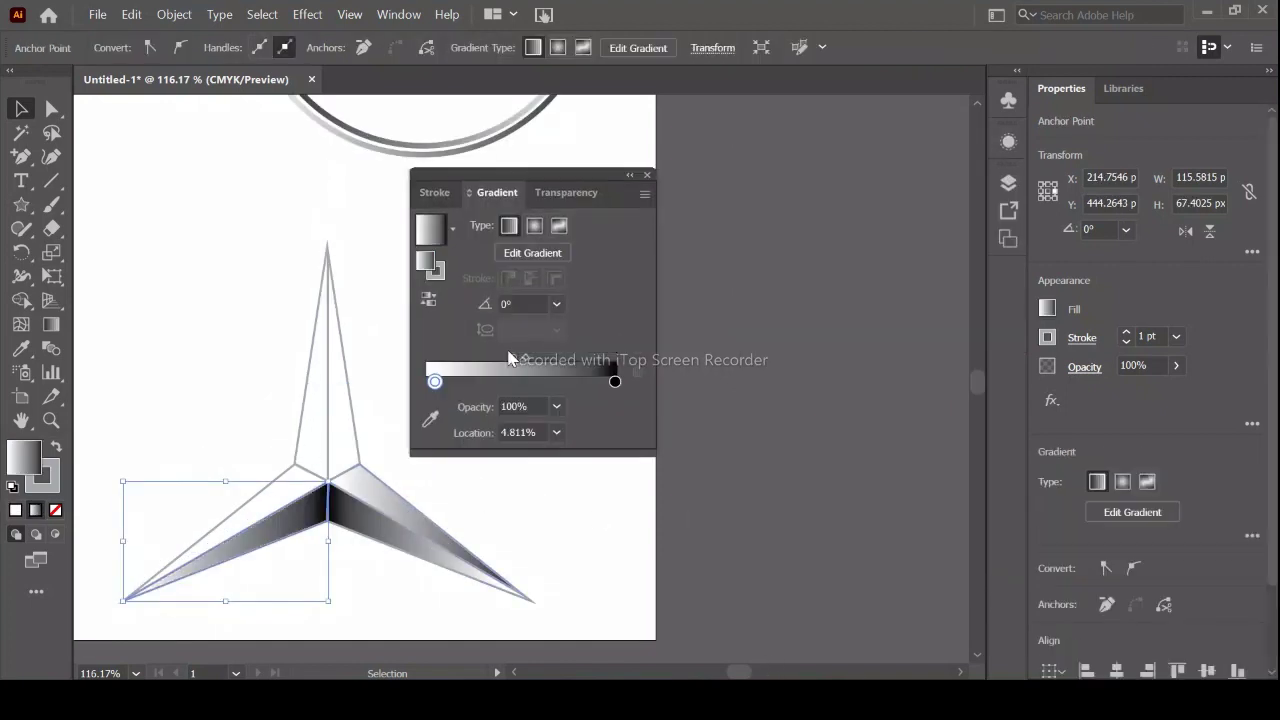
pyautogui.click(273, 500)
pyautogui.click(271, 489)
pyautogui.click(430, 230)
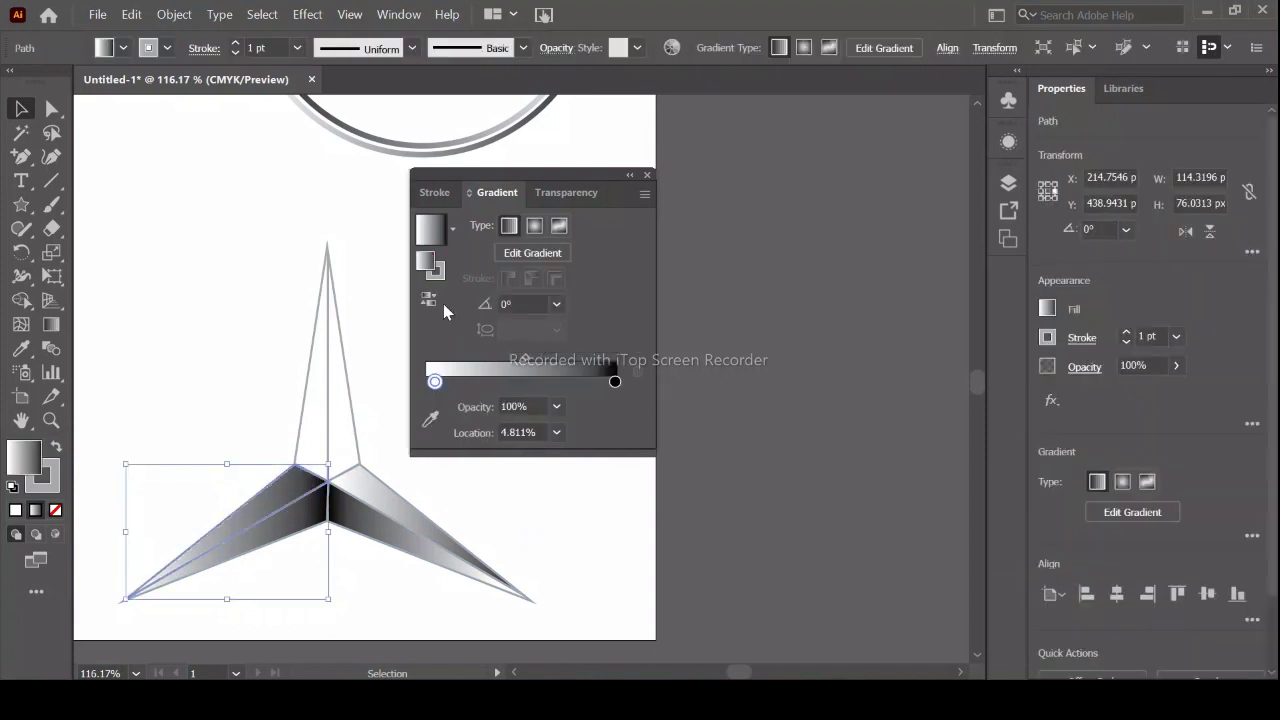
pyautogui.click(428, 299)
pyautogui.moveTo(606, 383); pyautogui.dragTo(590, 383)
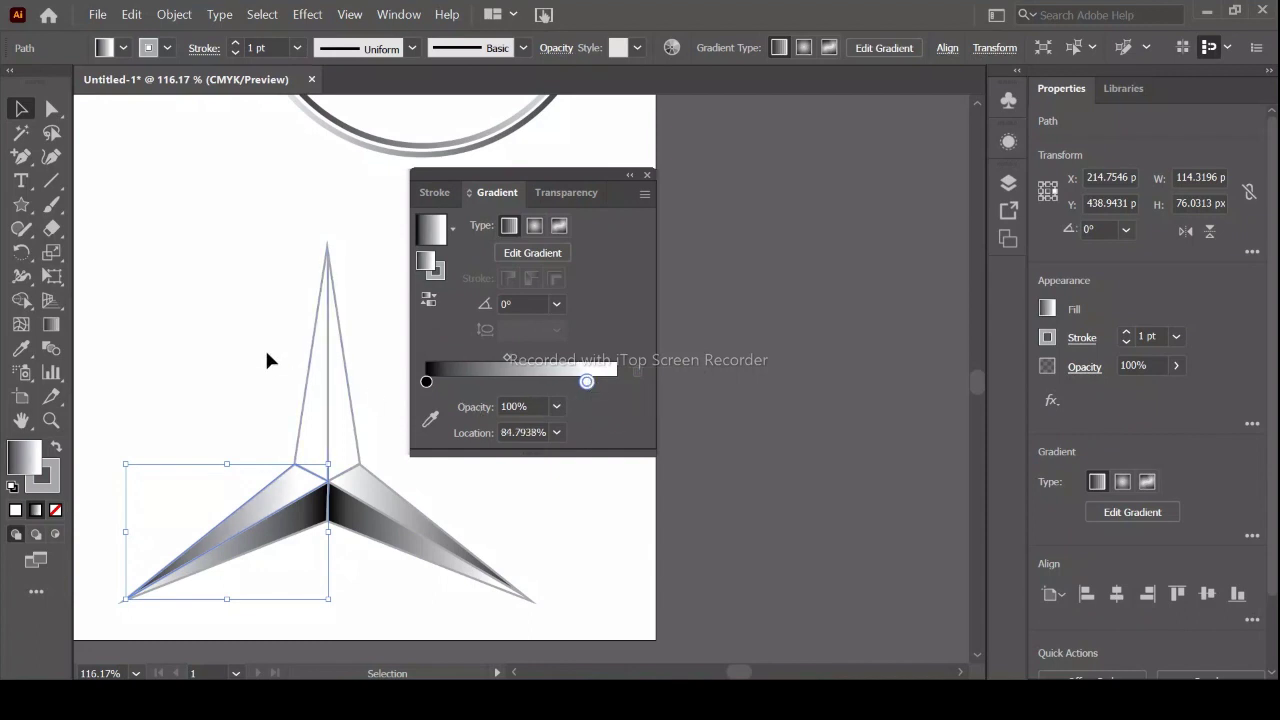
# - Apply a gradient to the top blade facet with the white stop slid toward the middle
pyautogui.moveTo(367, 408); pyautogui.dragTo(367, 402)
pyautogui.click(430, 358)
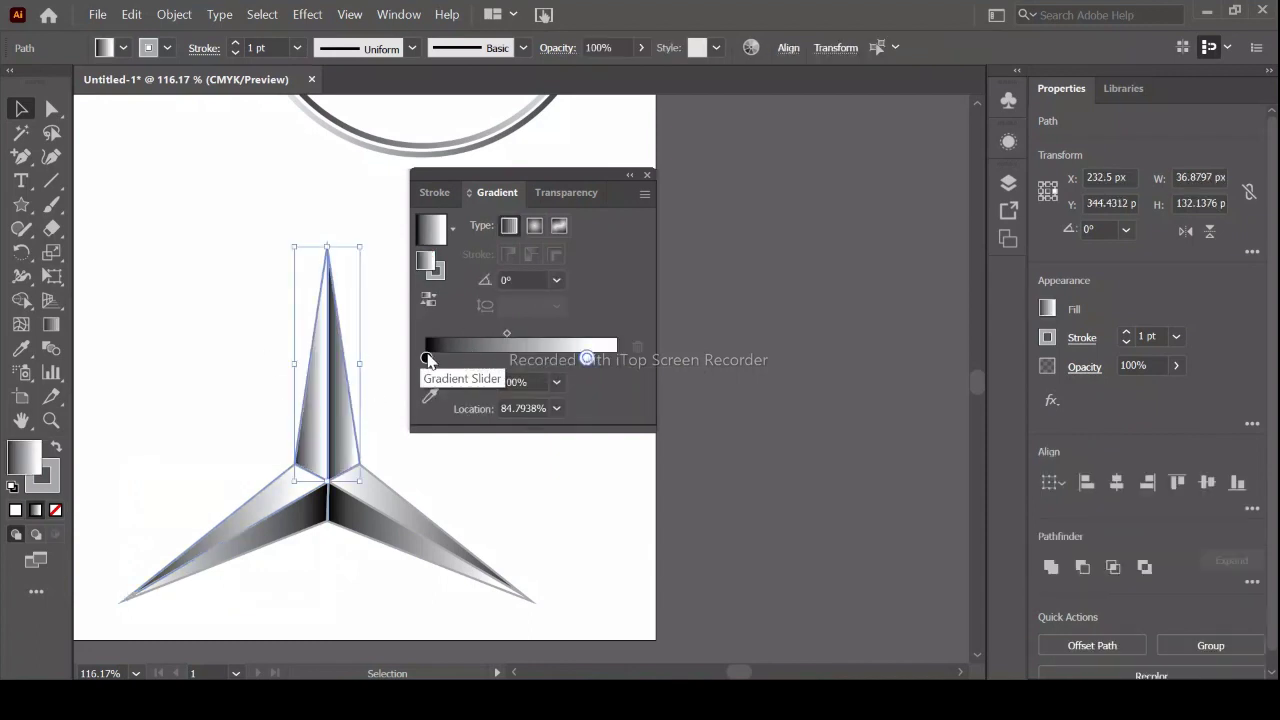
pyautogui.moveTo(504, 358)
pyautogui.mouseDown()
pyautogui.moveTo(451, 358)
pyautogui.moveTo(591, 354)
pyautogui.mouseUp()
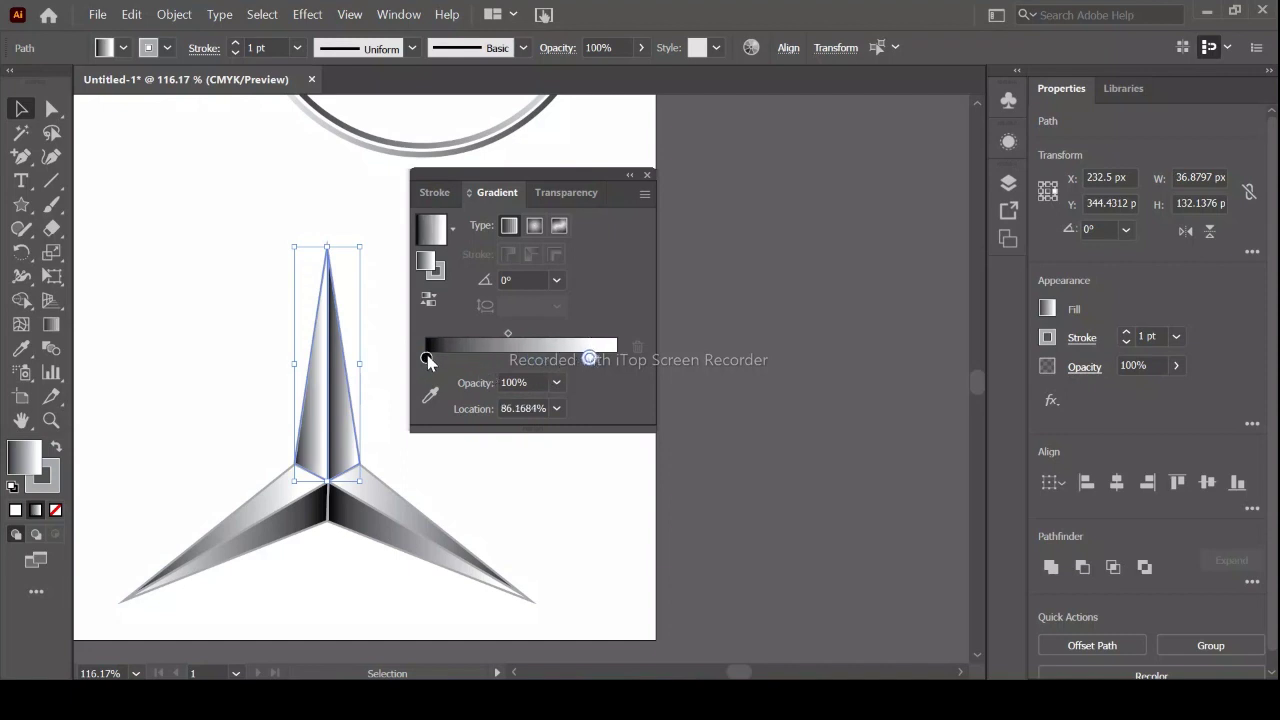
pyautogui.moveTo(428, 358); pyautogui.dragTo(428, 357)
pyautogui.click(590, 360)
pyautogui.moveTo(590, 358); pyautogui.dragTo(525, 358)
pyautogui.hotkey('ctrl', 'shift', 'a')
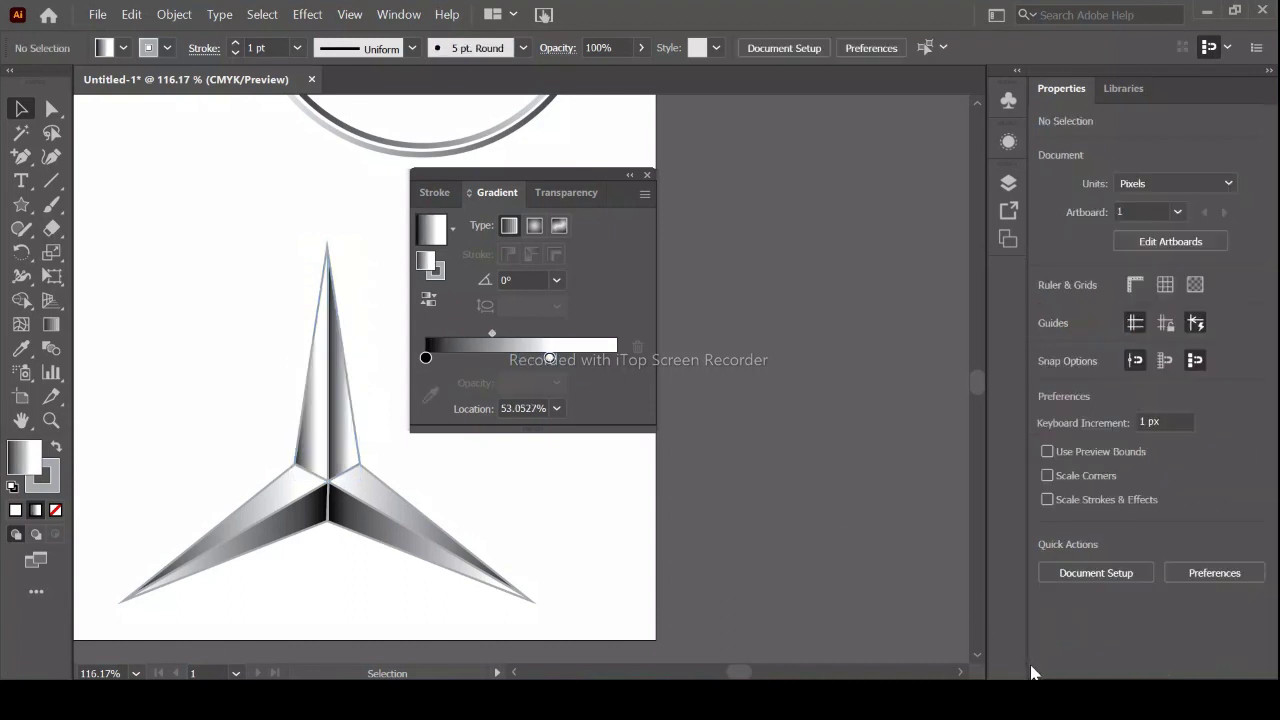
pyautogui.click(647, 175)
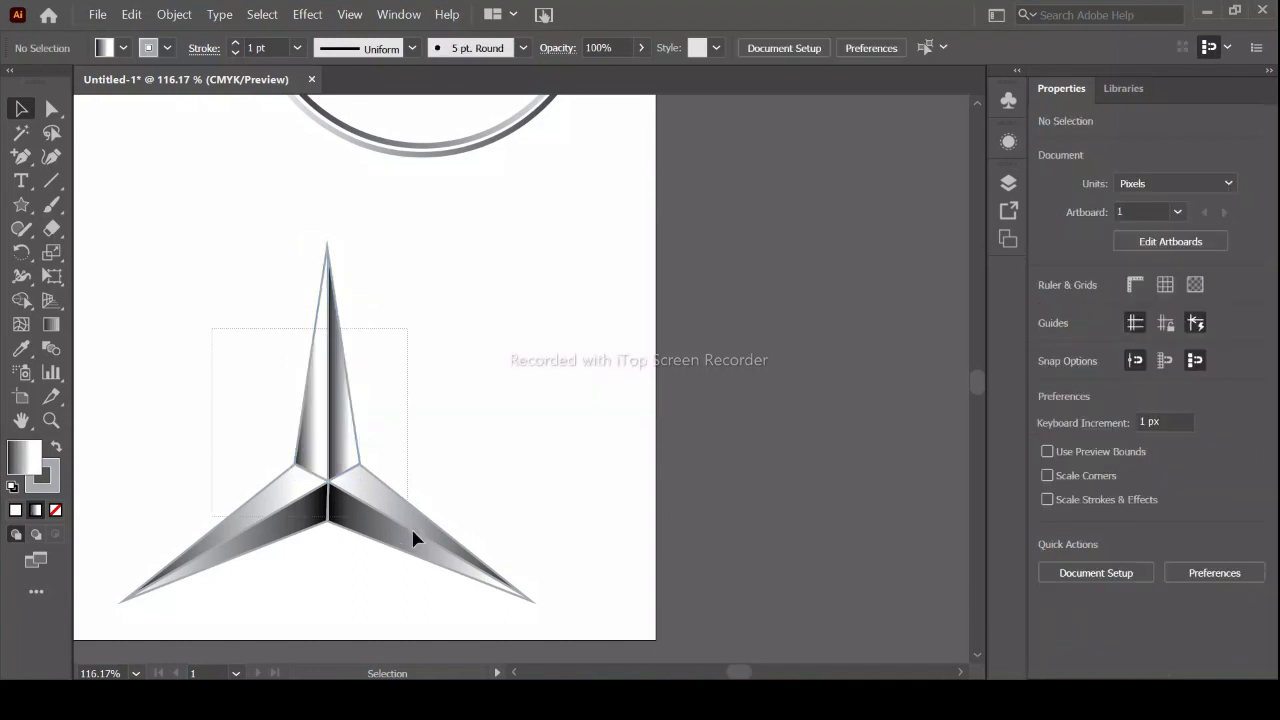
# - Group the three star blades into a single object and move it up-right
pyautogui.moveTo(560, 580); pyautogui.dragTo(177, 194)
pyautogui.click(174, 14)
pyautogui.click(229, 94)
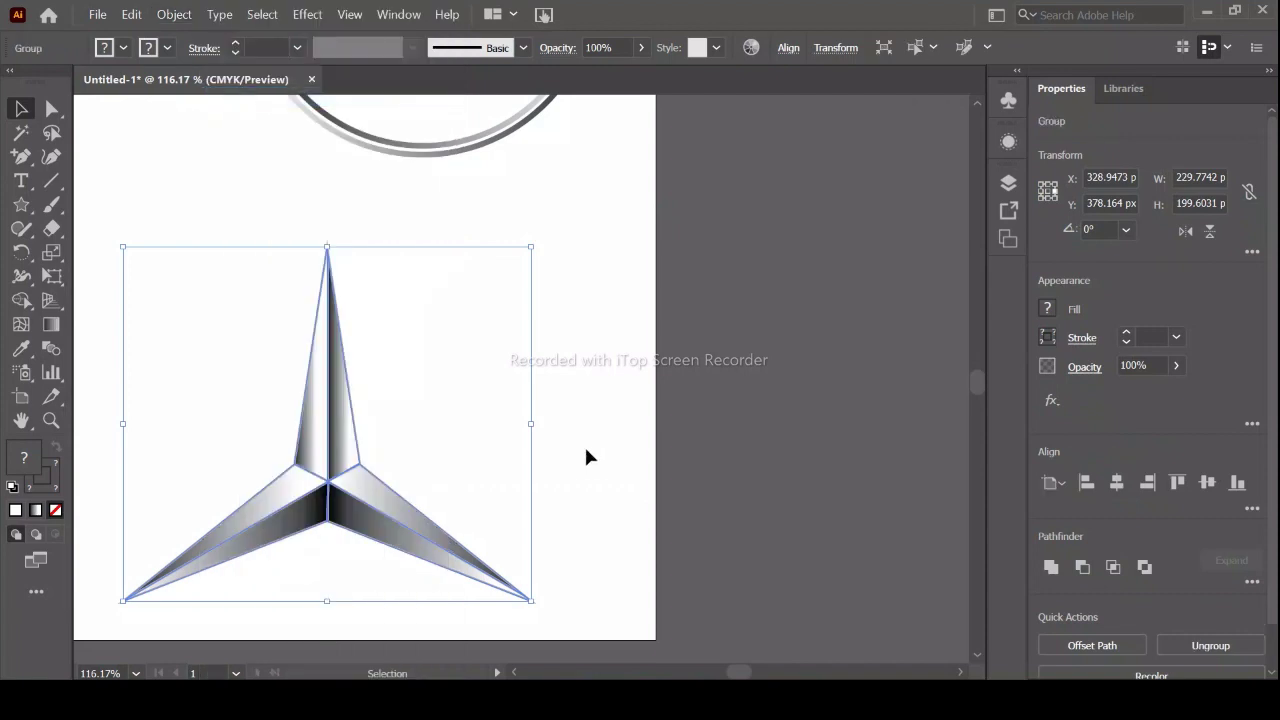
pyautogui.moveTo(341, 383); pyautogui.dragTo(371, 286)
# - Scale the star to 162 px wide and centre it inside the large double ring
pyautogui.scroll(-2, 606, 497)
pyautogui.hotkey('ctrl', 'shift', 'a')
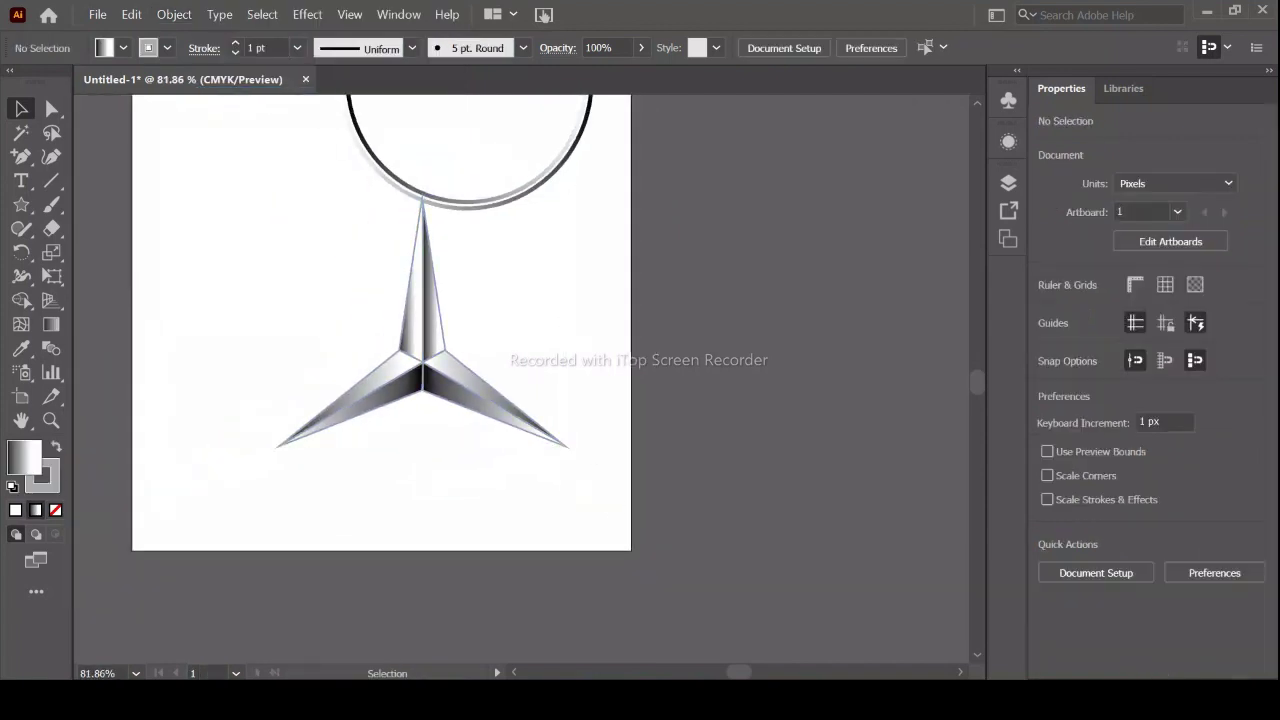
pyautogui.click(21, 420)
pyautogui.moveTo(295, 350)
pyautogui.mouseDown()
pyautogui.moveTo(207, 517)
pyautogui.moveTo(234, 520)
pyautogui.mouseUp()
pyautogui.click(21, 108)
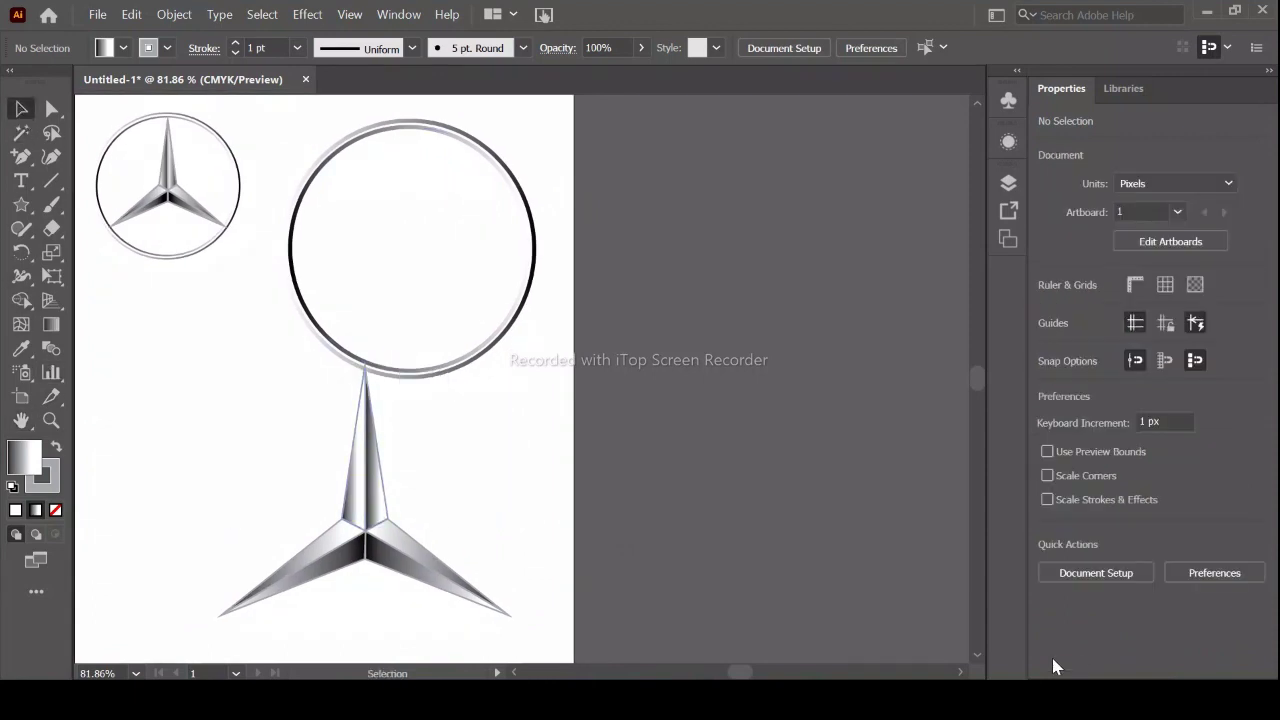
pyautogui.hotkey('ctrl', 'z')
pyautogui.moveTo(545, 382); pyautogui.dragTo(507, 307)
pyautogui.moveTo(265, 307); pyautogui.dragTo(305, 307)
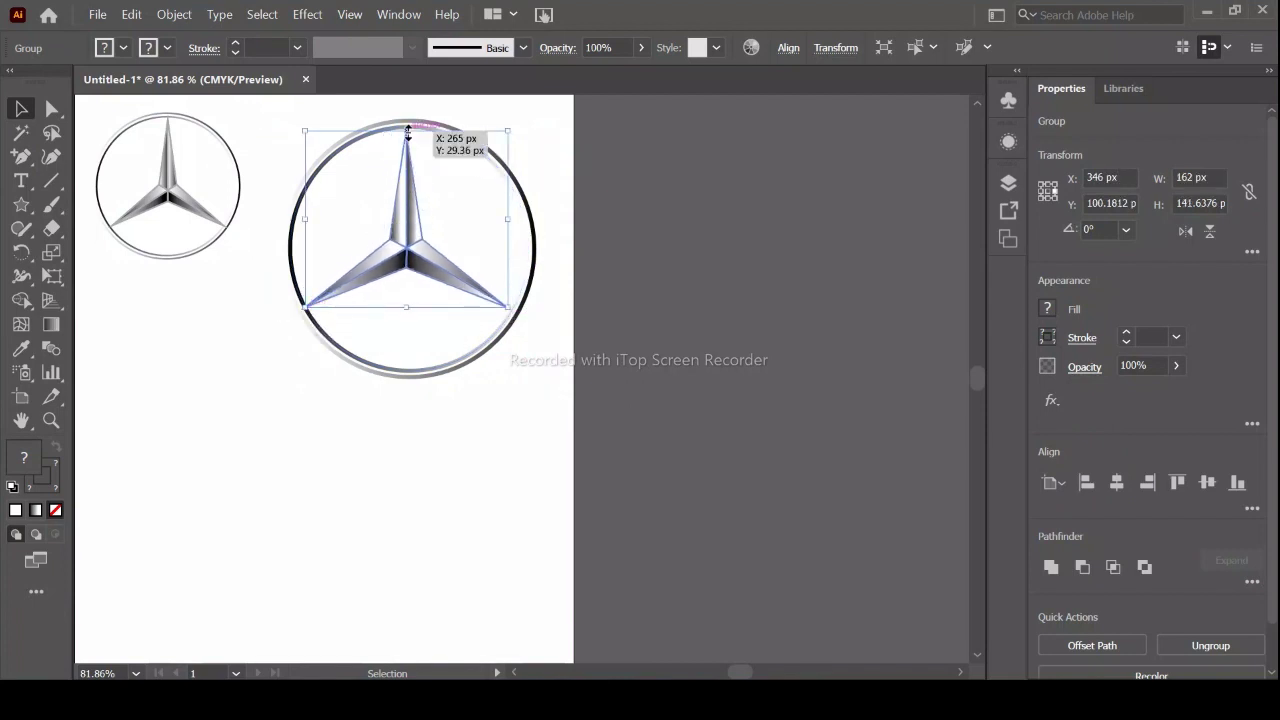
pyautogui.moveTo(407, 224); pyautogui.dragTo(411, 222)
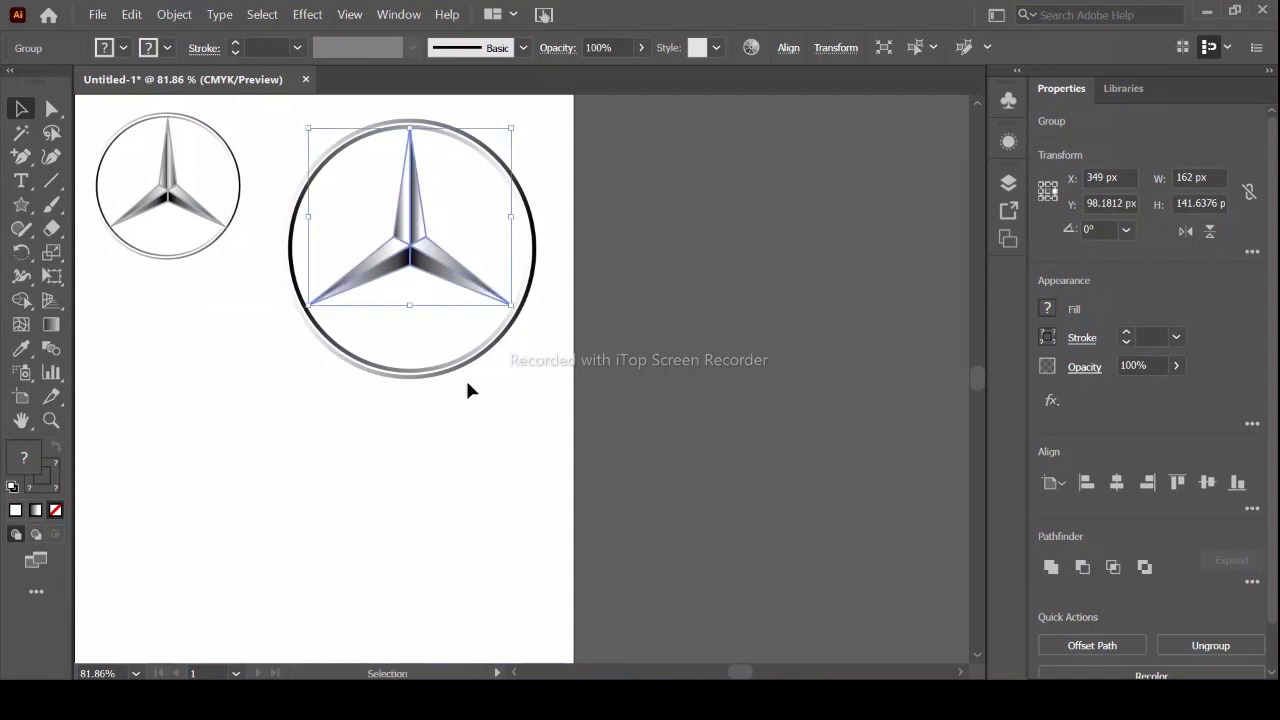
# - Move the ring-and-star emblem down and left, then select the small reference logo
pyautogui.click(466, 389)
pyautogui.click(411, 245)
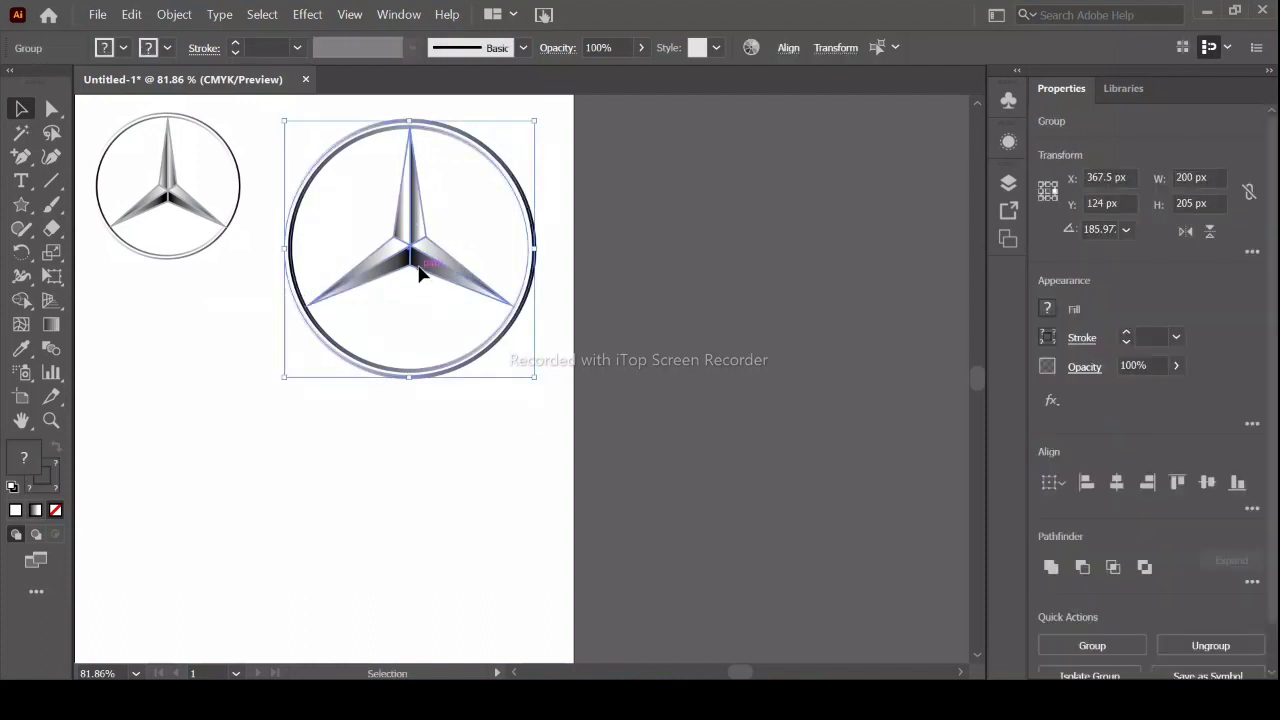
pyautogui.moveTo(420, 284)
pyautogui.mouseDown()
pyautogui.moveTo(345, 410)
pyautogui.moveTo(365, 470)
pyautogui.mouseUp()
pyautogui.hotkey('ctrl', 'shift', 'a')
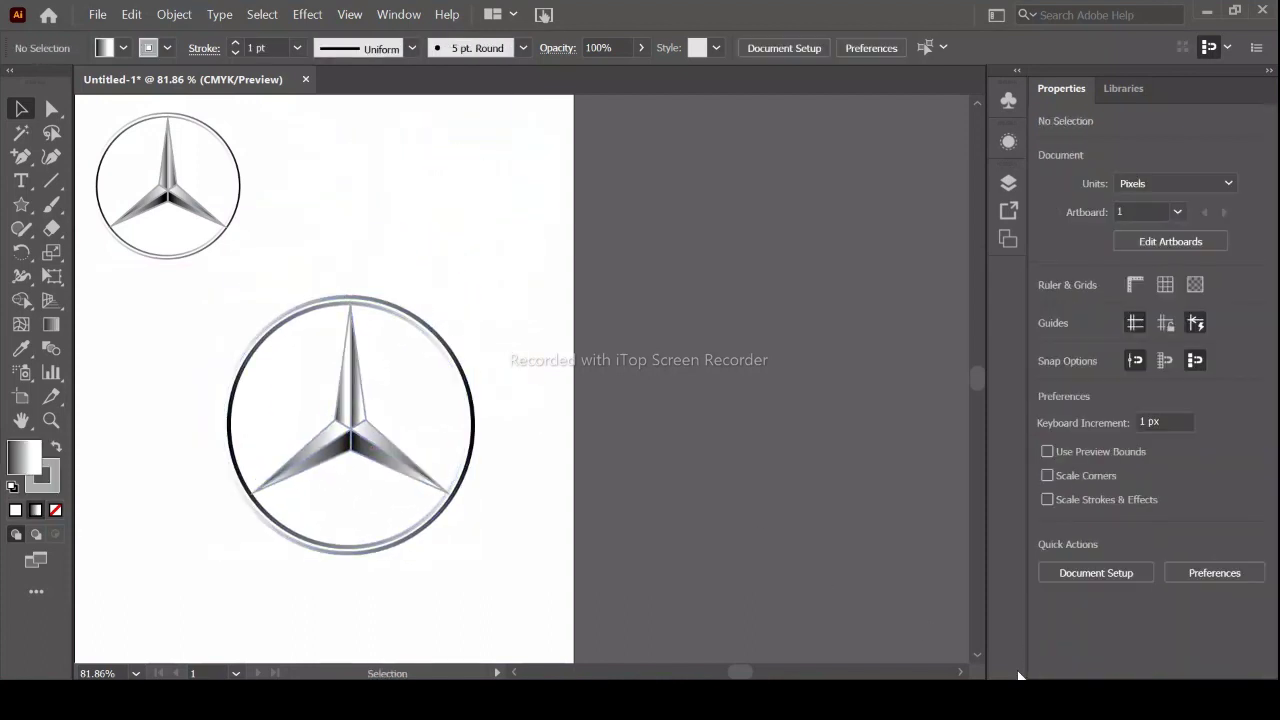
pyautogui.click(194, 201)
# - Delete the reference logo and draw a rectangle covering the whole artboard
pyautogui.press('Delete')
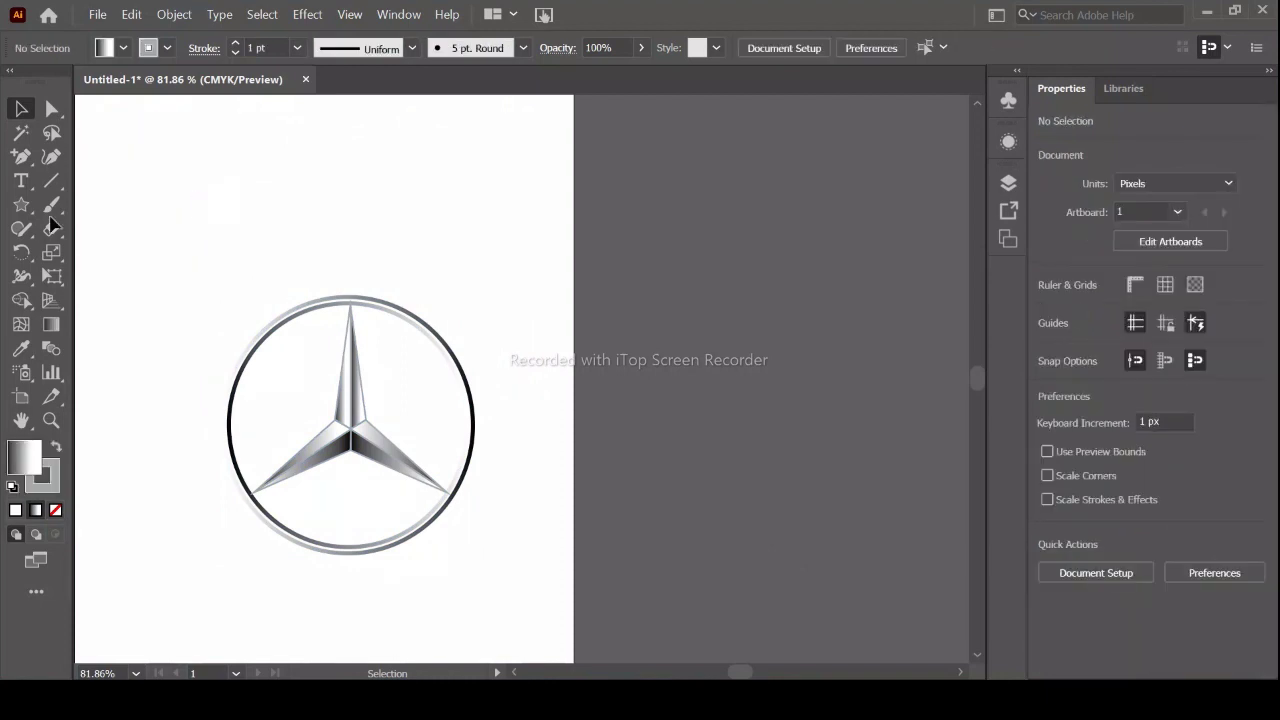
pyautogui.moveTo(24, 210); pyautogui.dragTo(80, 205)
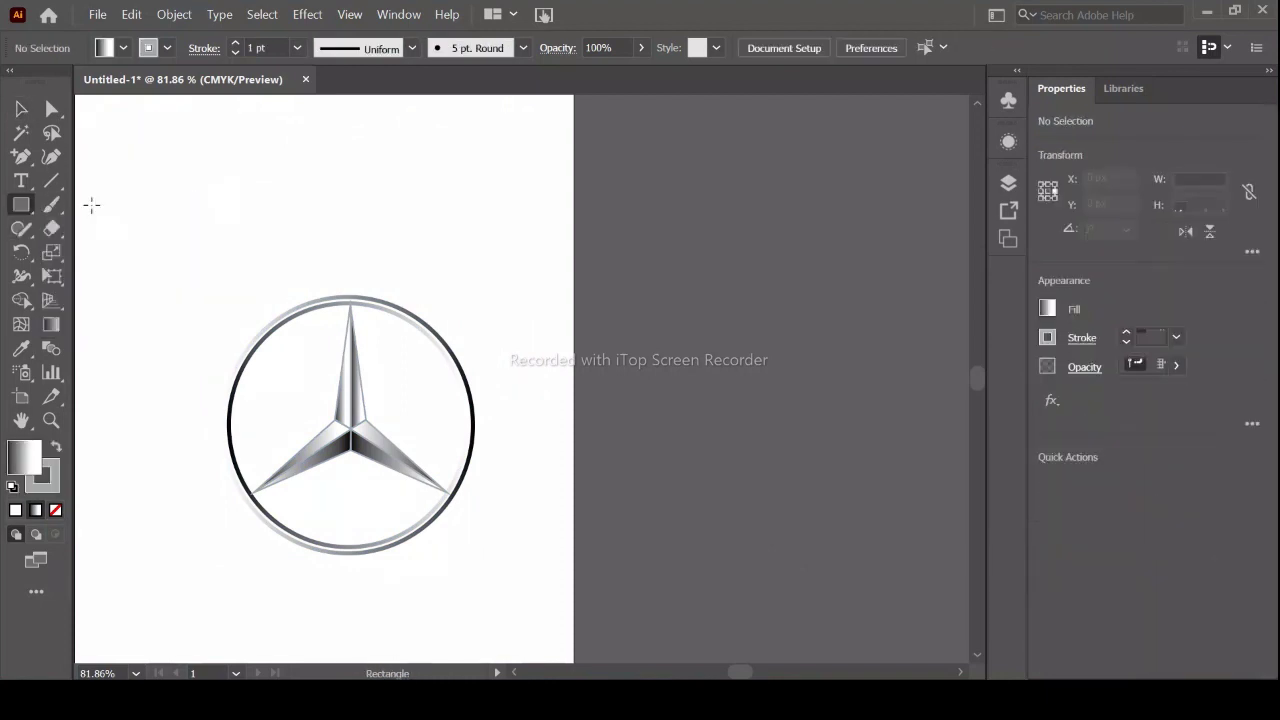
pyautogui.moveTo(76, 98); pyautogui.dragTo(562, 660)
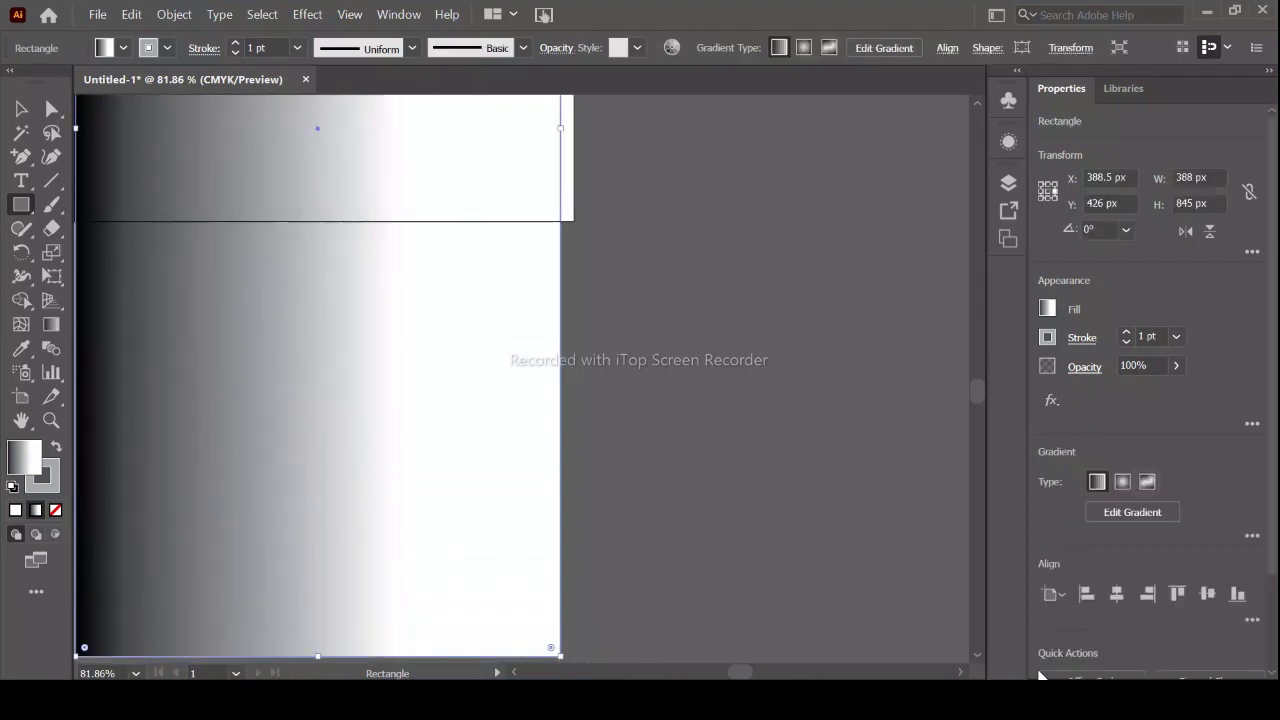
pyautogui.press('h')
# - Give the rectangle a black fill and set its stroke colour
pyautogui.click(1047, 309)
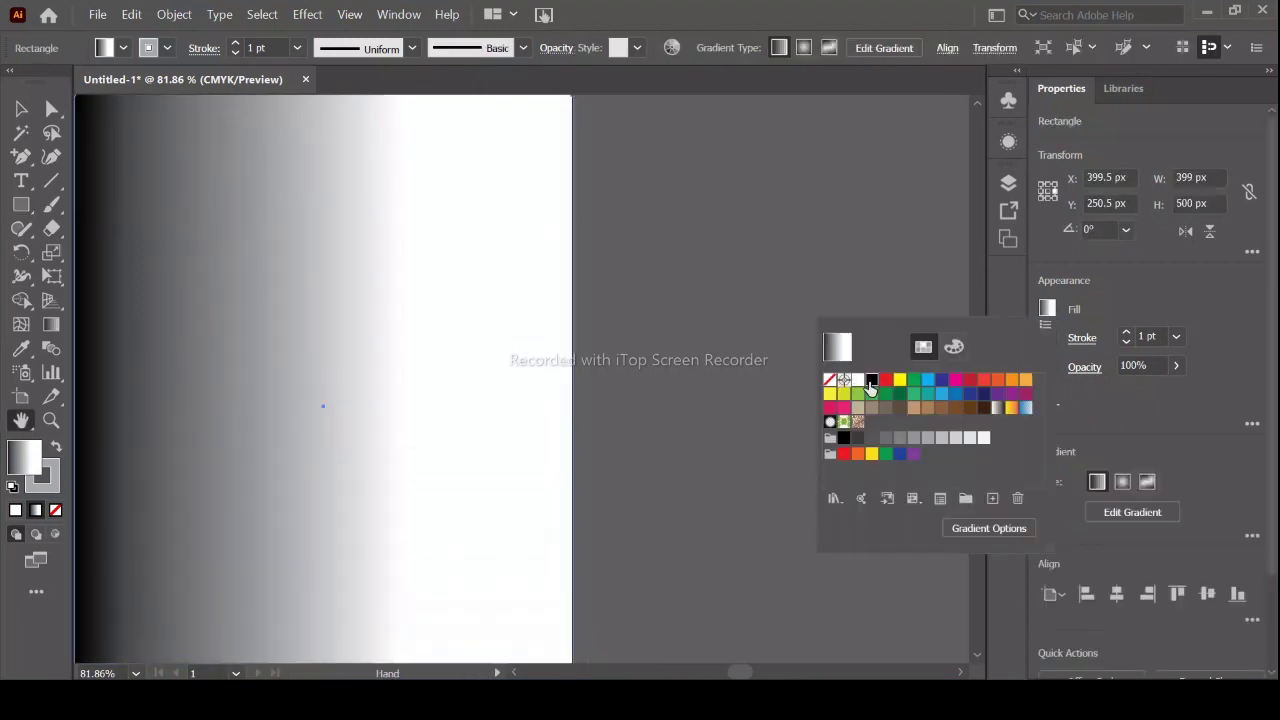
pyautogui.click(868, 384)
pyautogui.click(1047, 337)
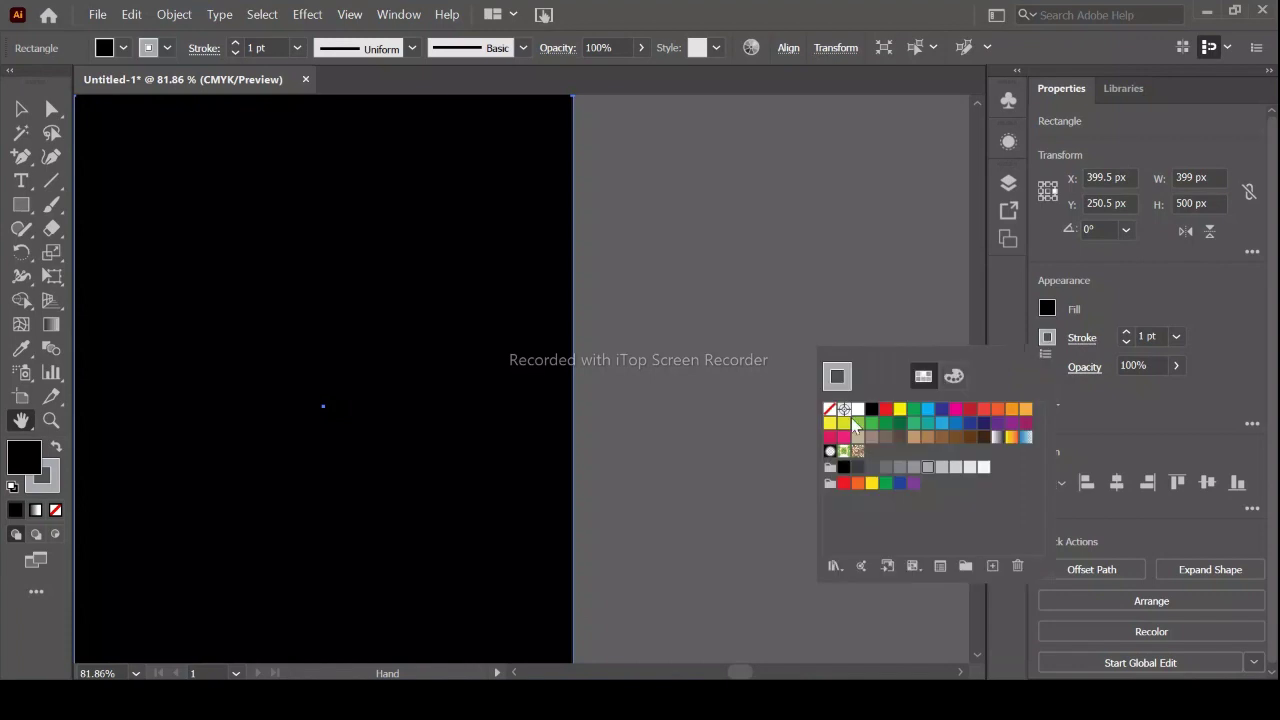
pyautogui.click(874, 410)
# - Send the black rectangle behind the logo and lock it
pyautogui.rightClick(398, 396)
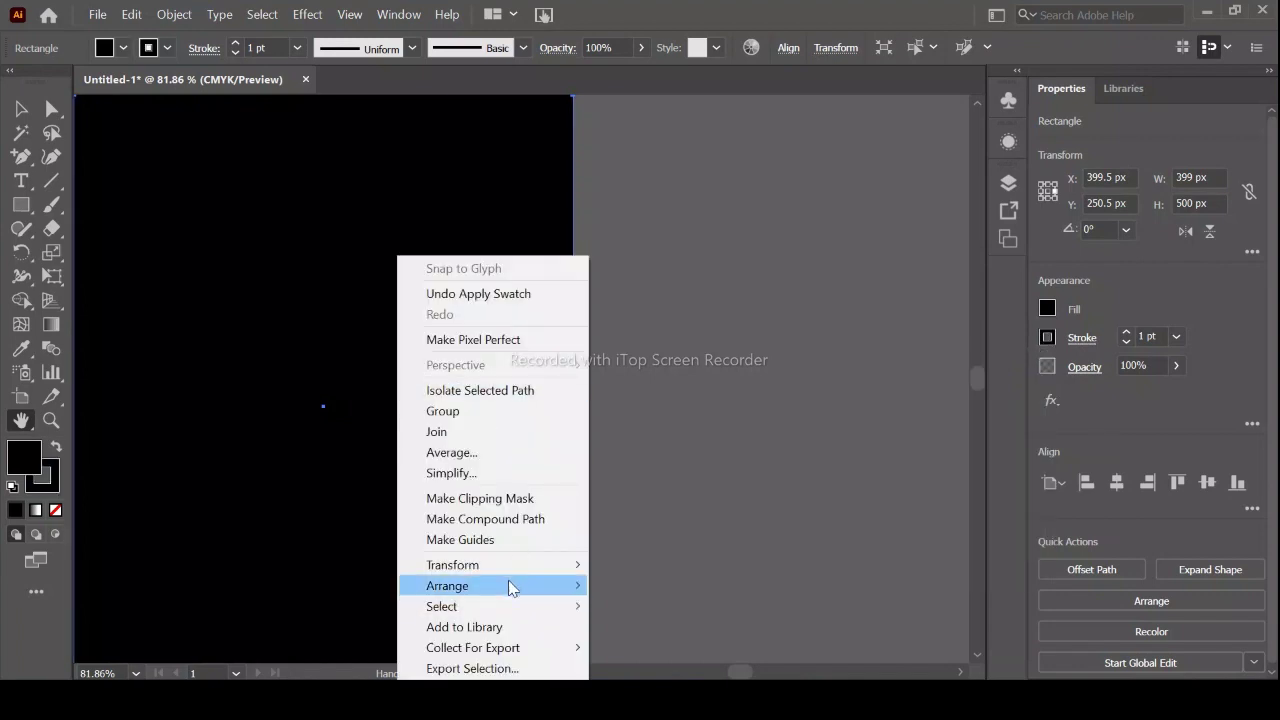
pyautogui.click(205, 648)
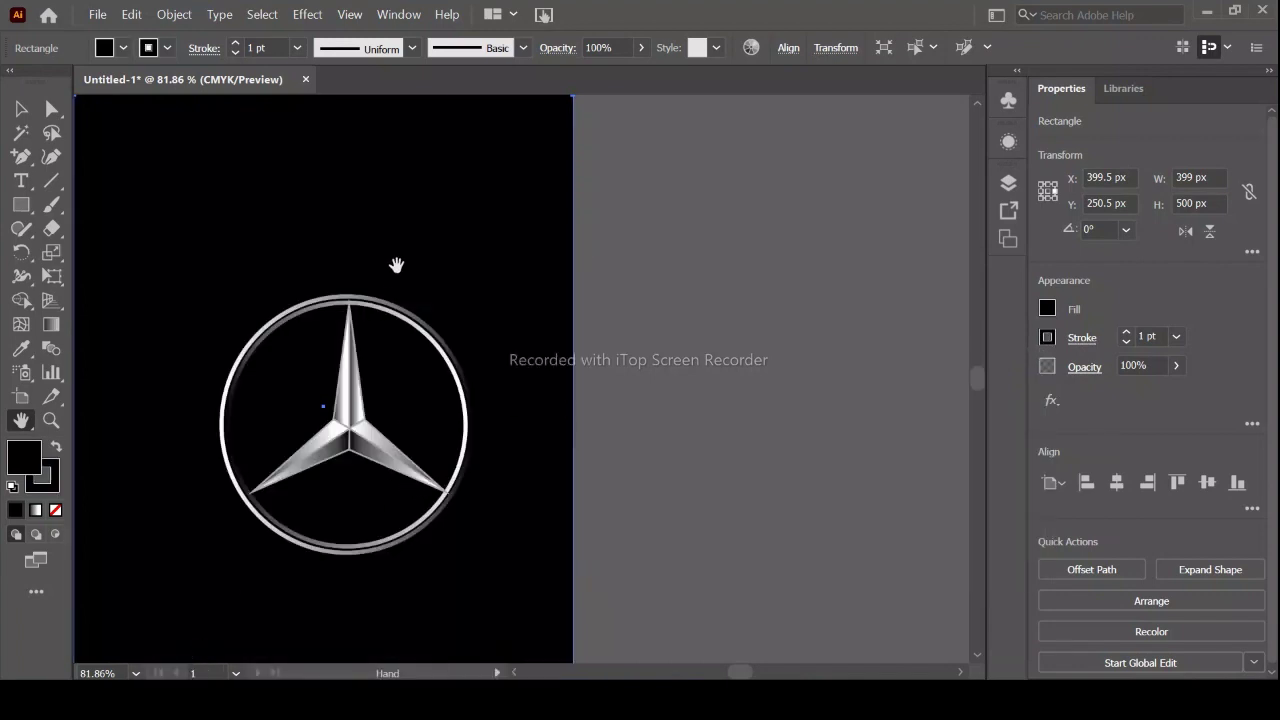
pyautogui.click(165, 14)
pyautogui.moveTo(241, 139)
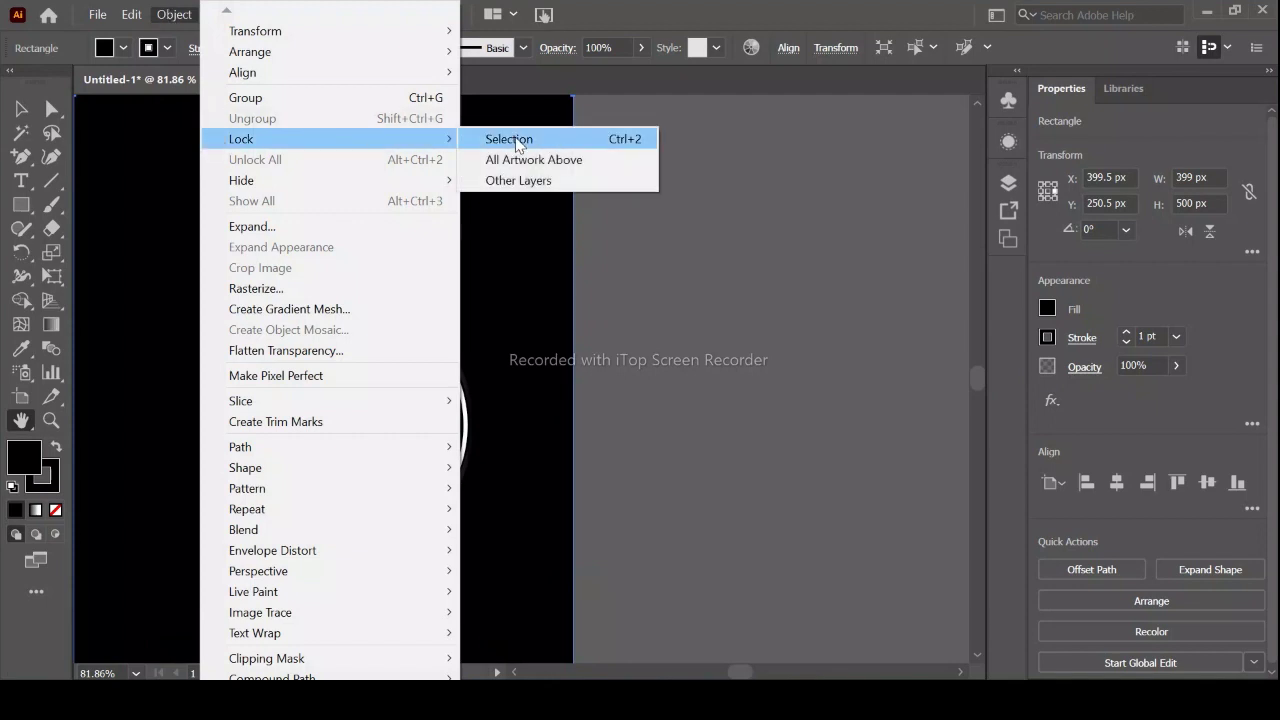
pyautogui.click(510, 139)
# - Group all logo pieces and move the group to about X 290.5, Y 206 px
pyautogui.click(20, 108)
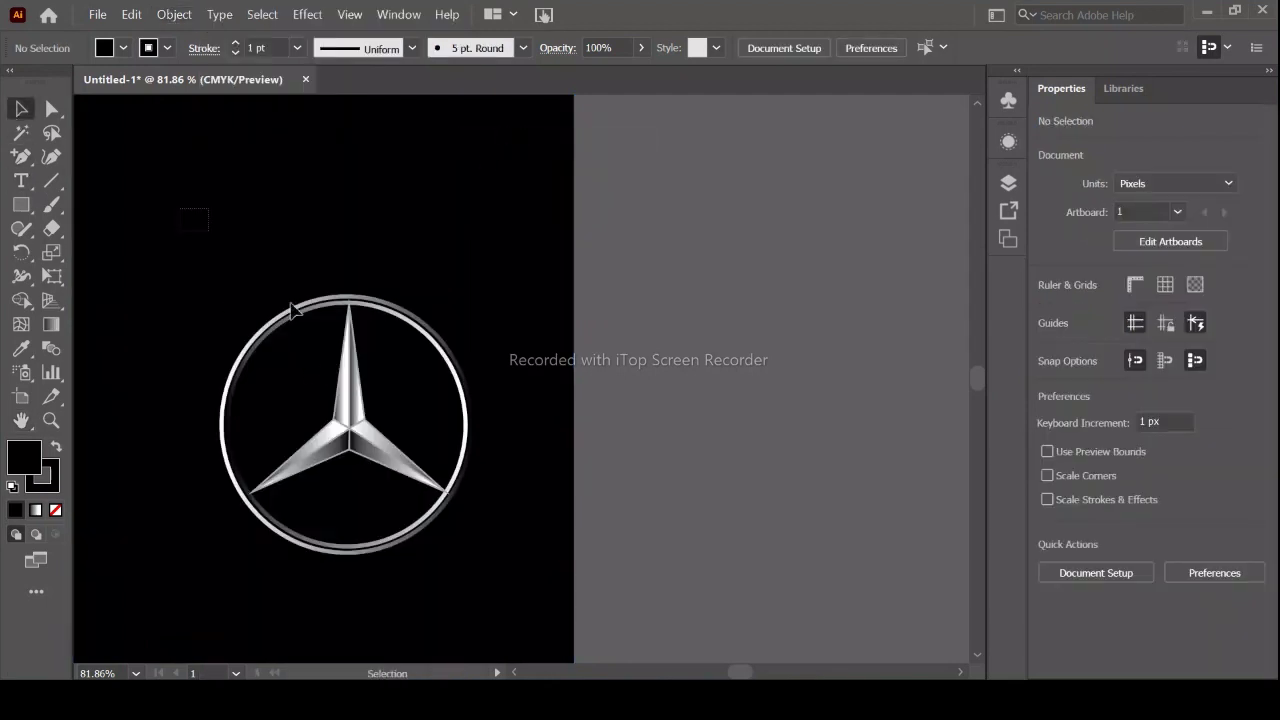
pyautogui.moveTo(189, 211); pyautogui.dragTo(474, 491)
pyautogui.click(175, 14)
pyautogui.click(262, 108)
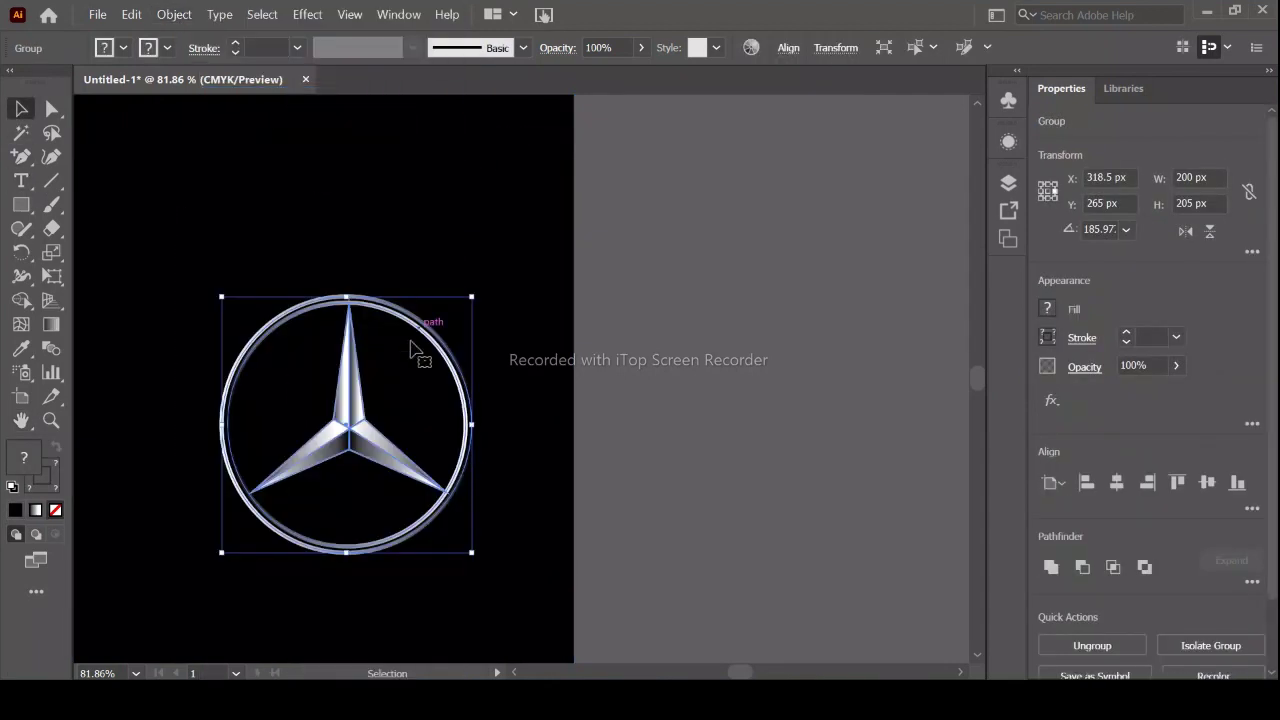
pyautogui.moveTo(353, 385)
pyautogui.mouseDown()
pyautogui.moveTo(330, 337)
pyautogui.moveTo(353, 385)
pyautogui.mouseUp()
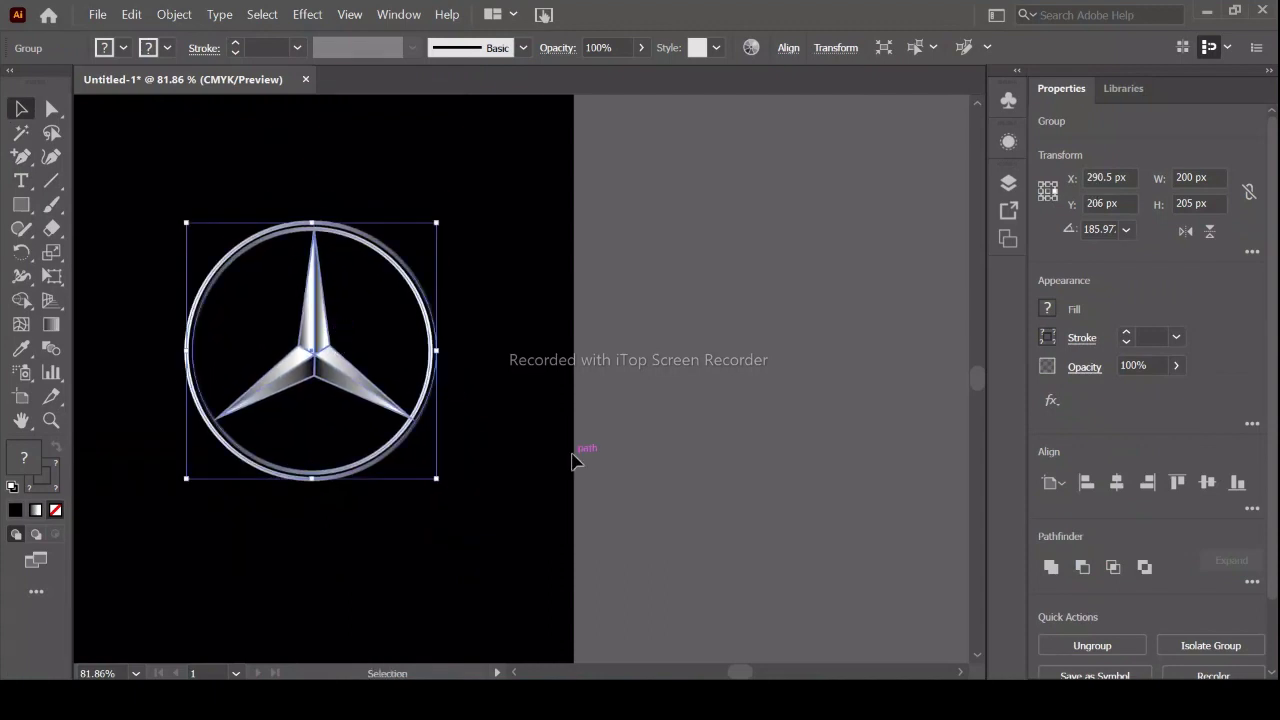
pyautogui.click(575, 460)
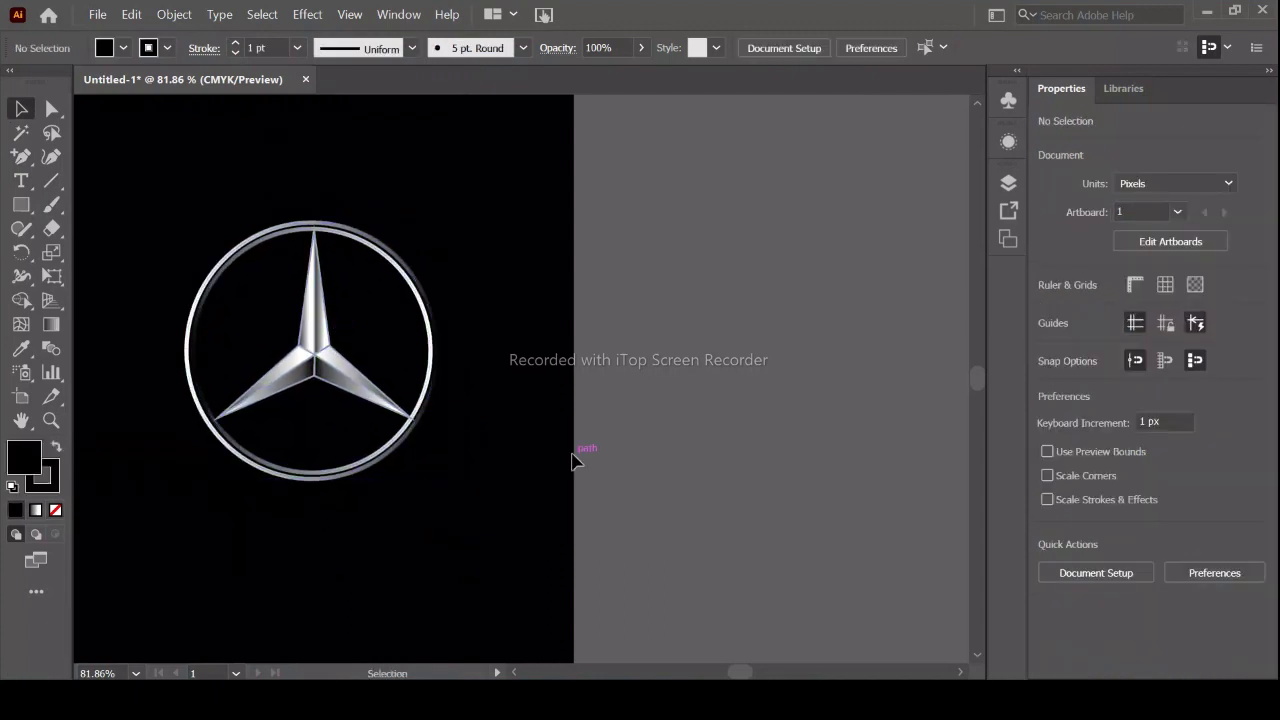